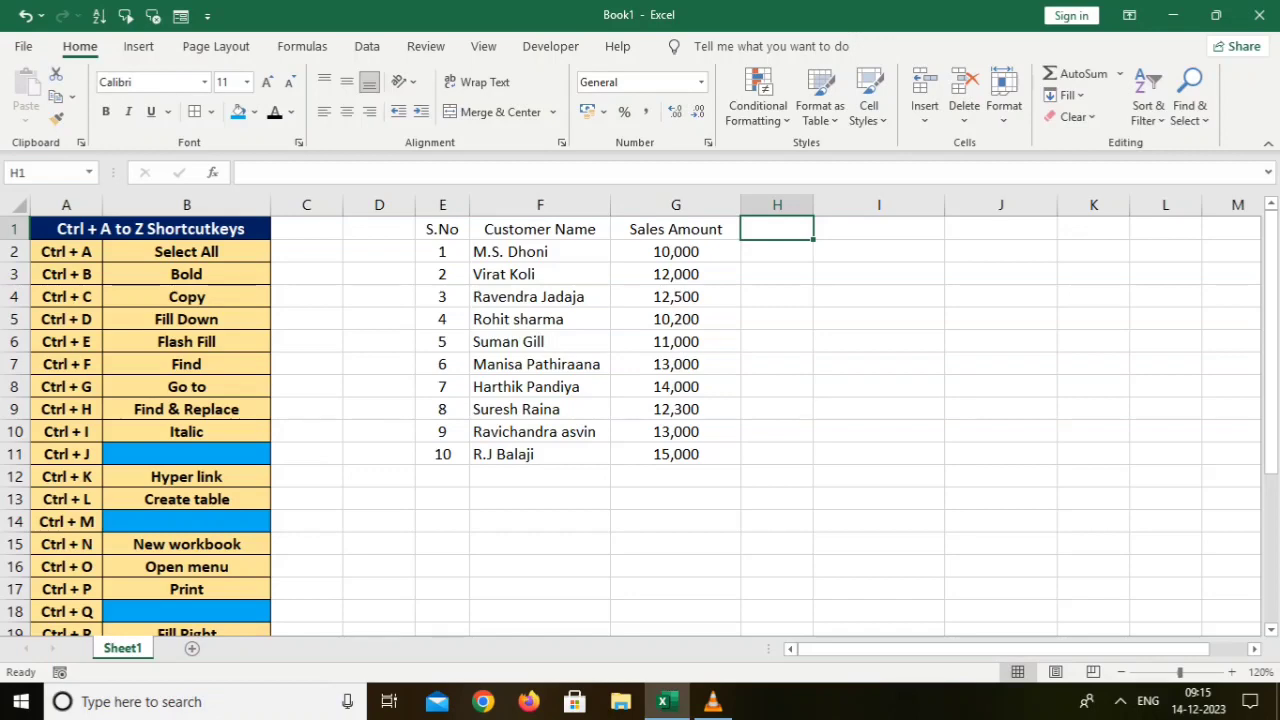
pyautogui.scroll(-2, 640, 426)
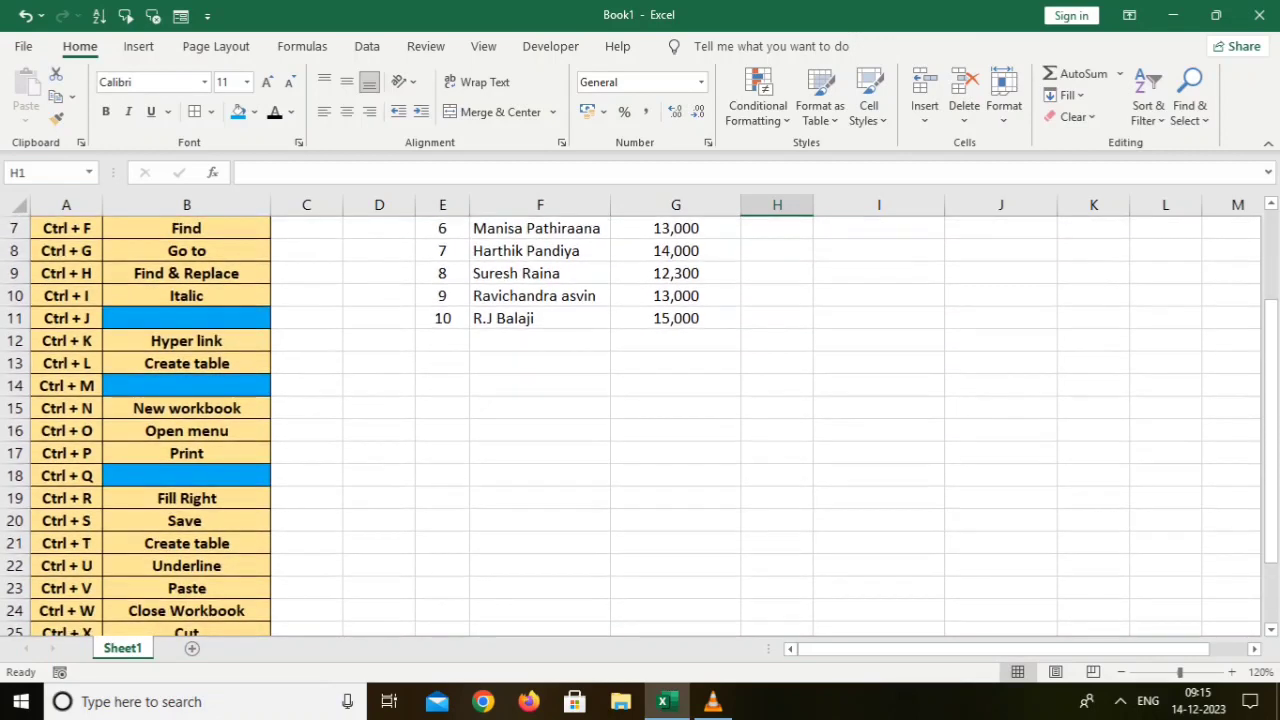
pyautogui.scroll(-1, 640, 426)
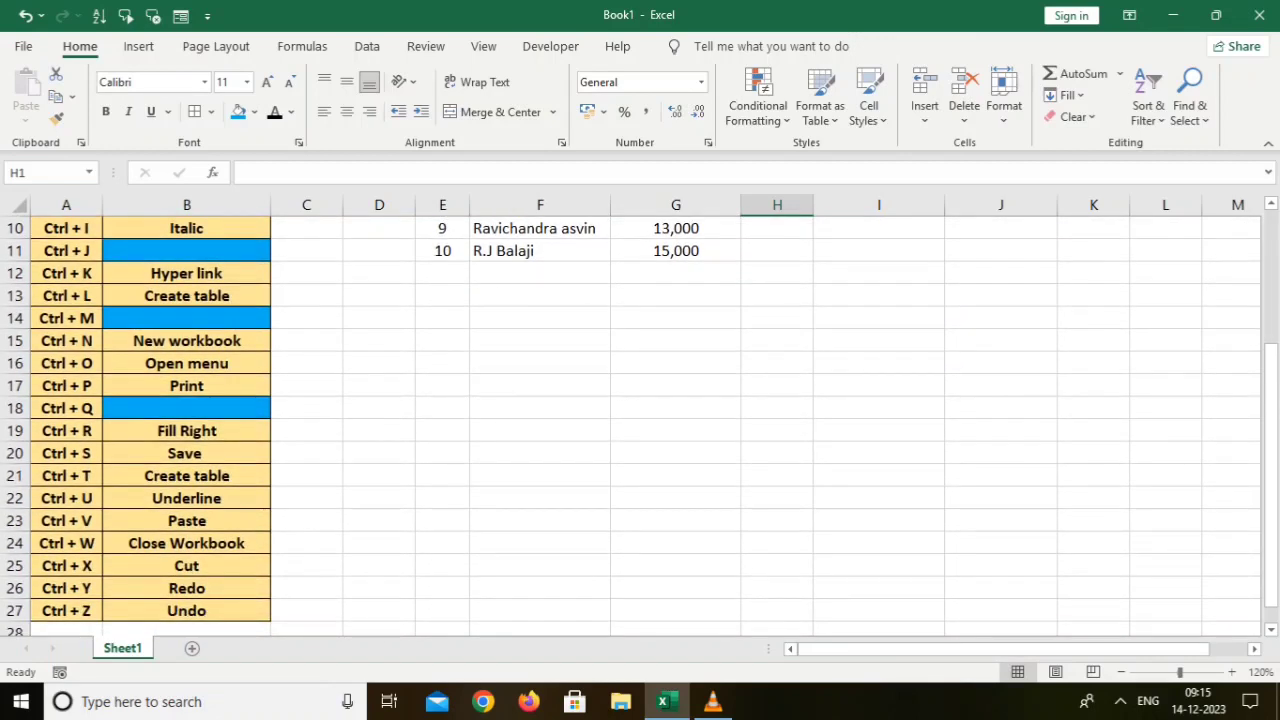
pyautogui.scroll(3, 640, 426)
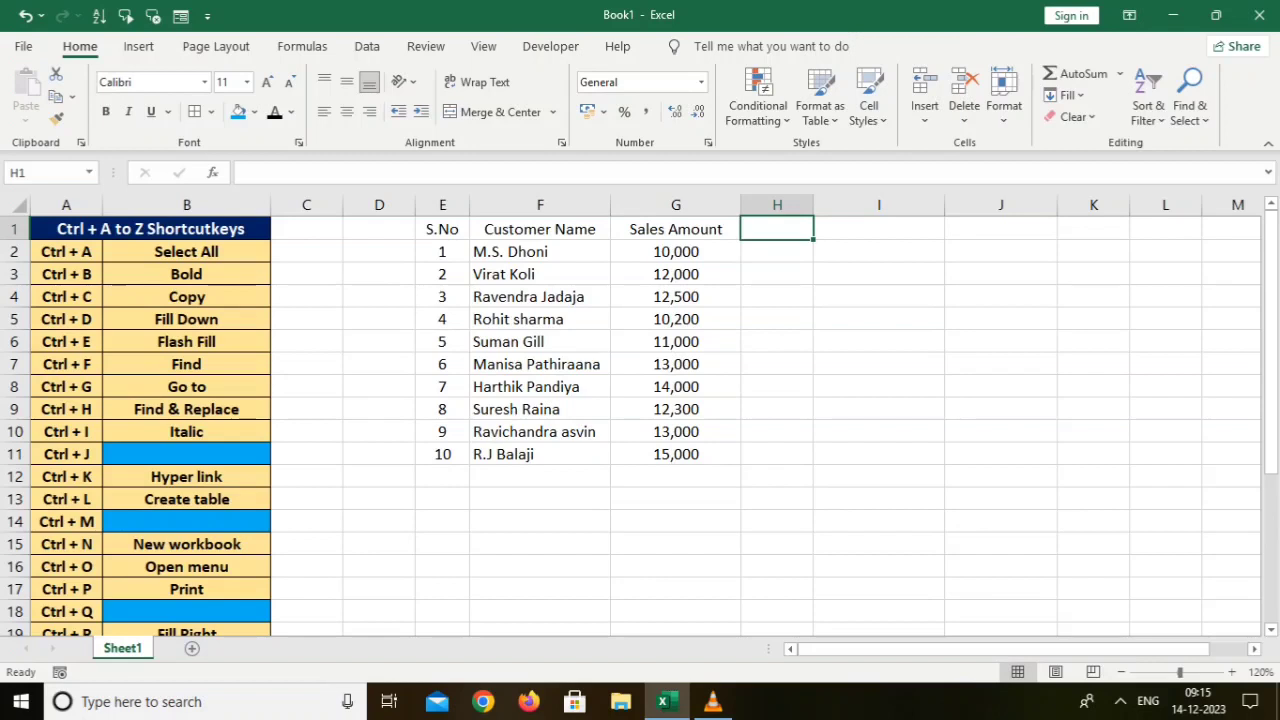
# Select the whole sales table from cell F7, and select the entire worksheet from the empty cell I7
pyautogui.click(540, 364)
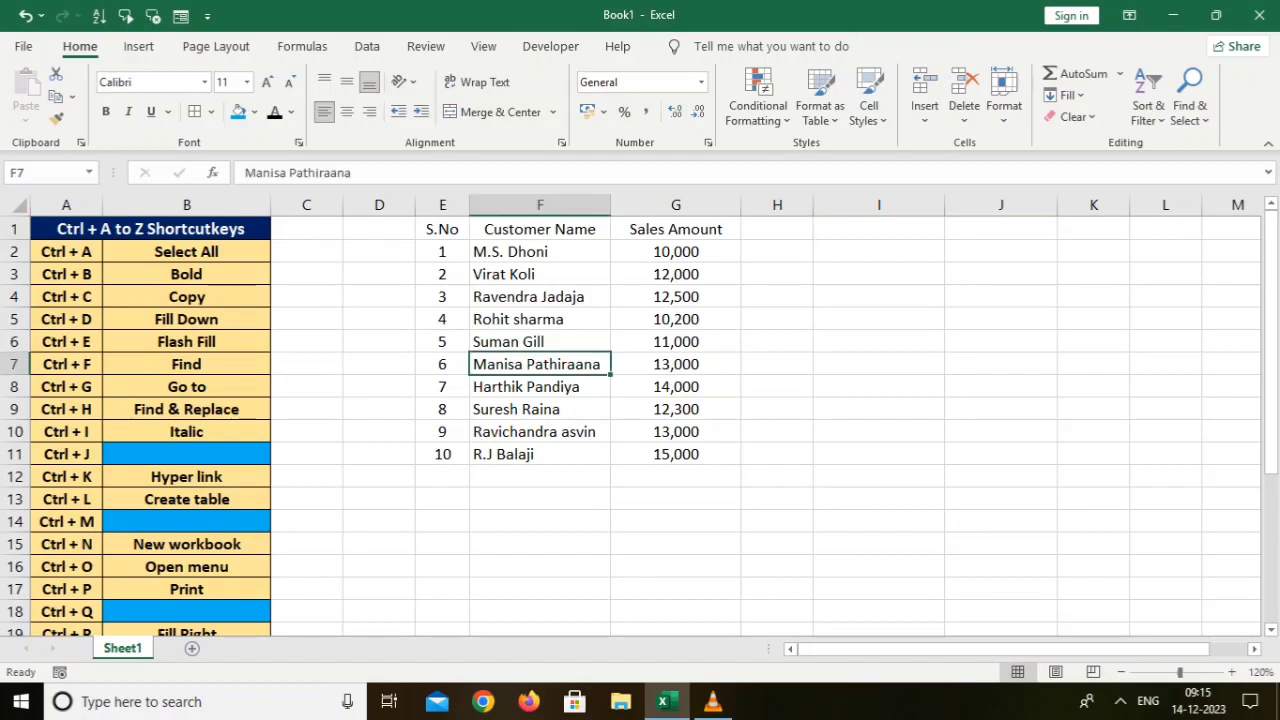
pyautogui.hotkey('ctrl', 'a')
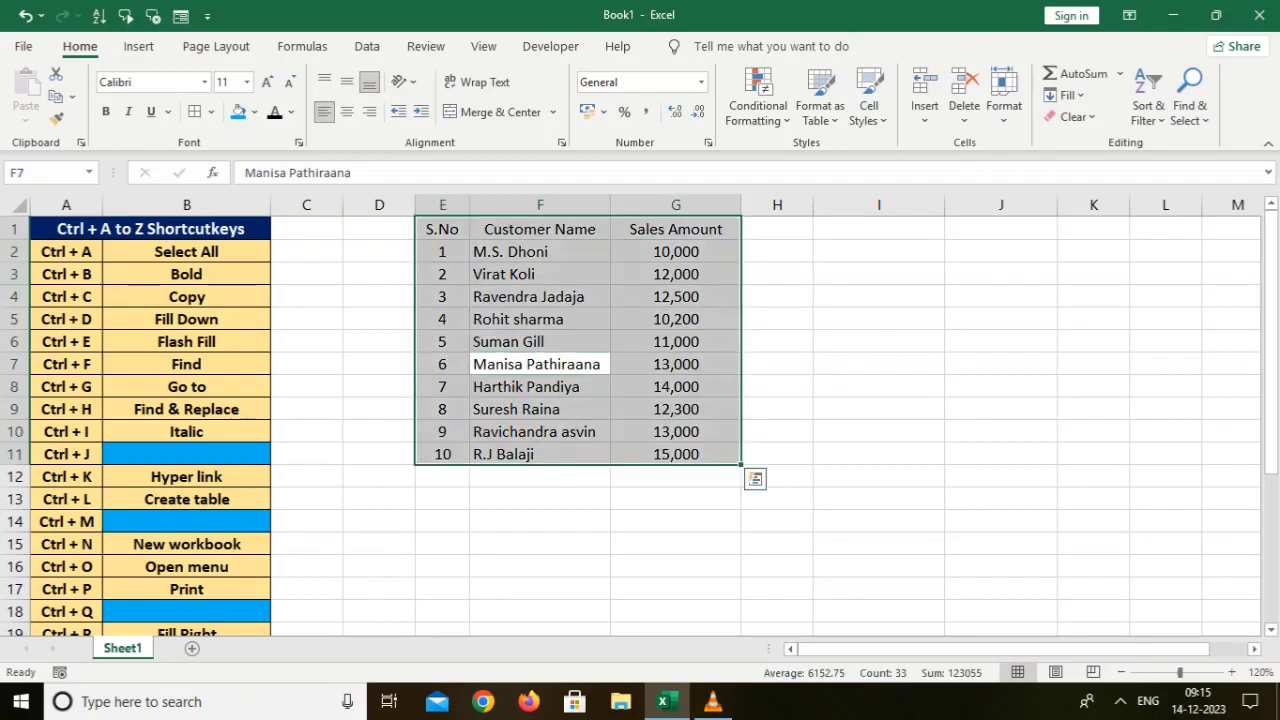
pyautogui.click(879, 364)
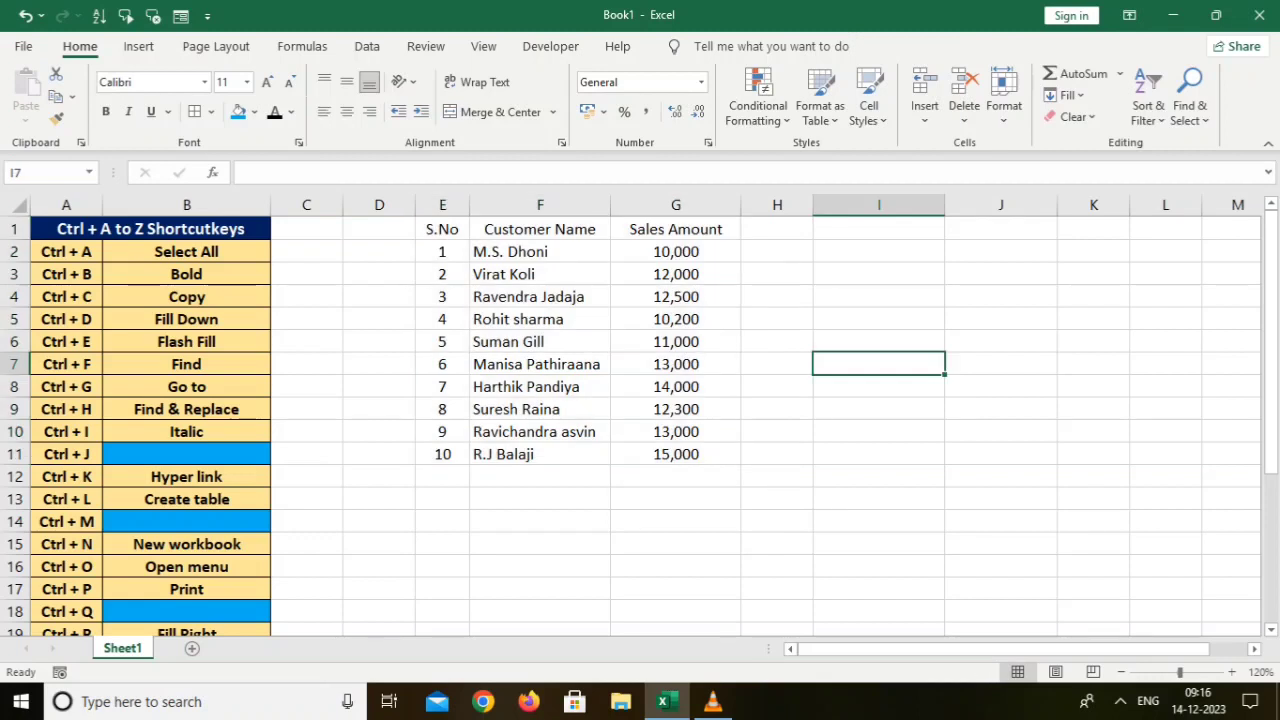
pyautogui.hotkey('ctrl', 'a')
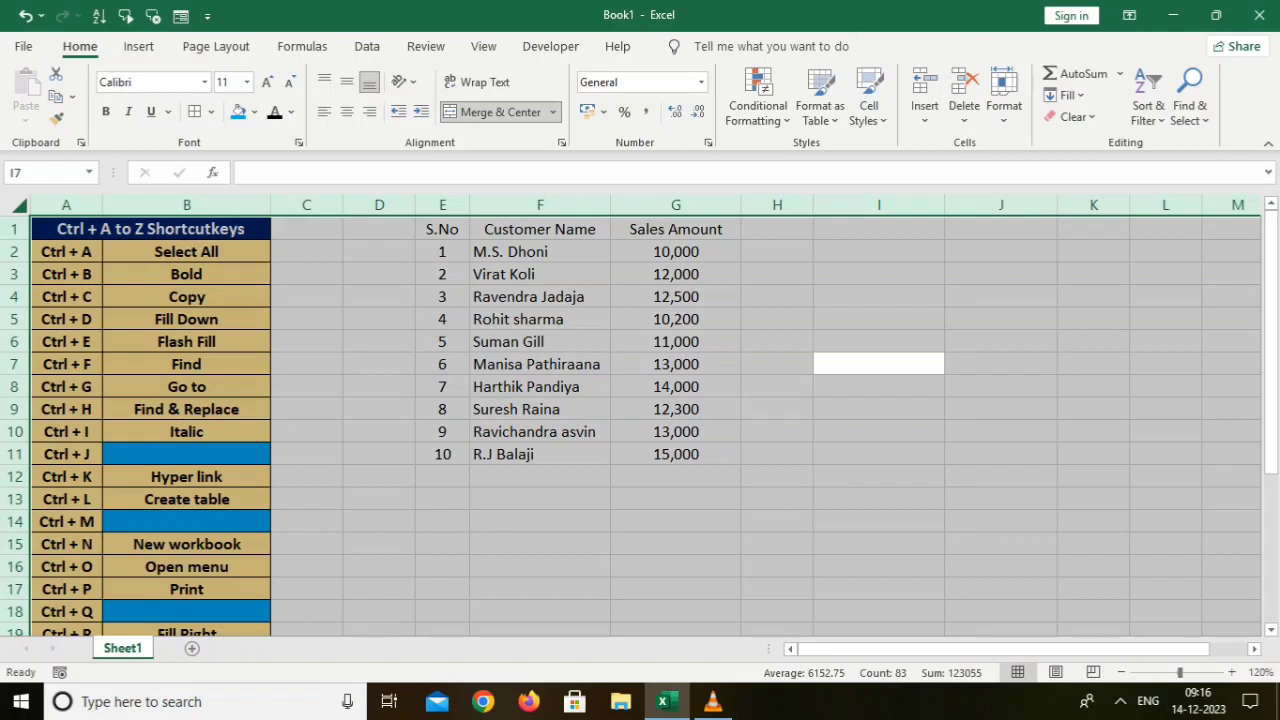
pyautogui.click(879, 387)
# Make the sales table's header cells E1:G1 bold
pyautogui.moveTo(442, 229); pyautogui.dragTo(676, 229)
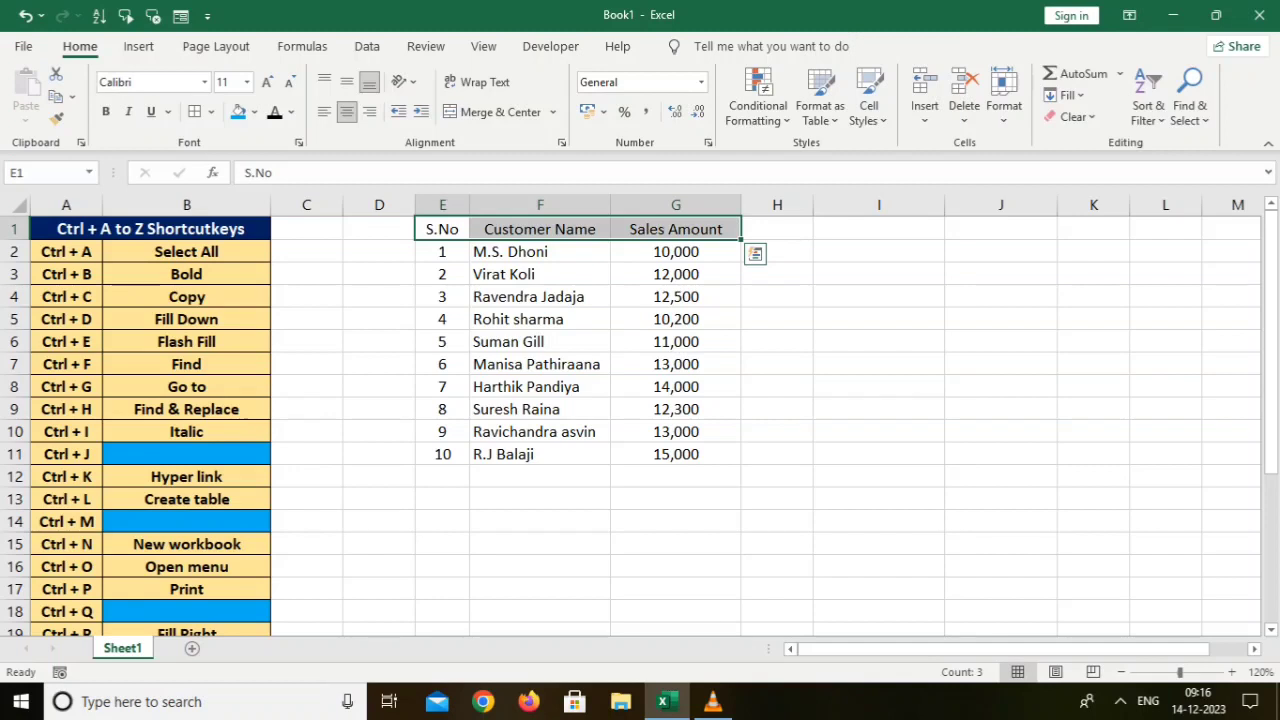
pyautogui.hotkey('ctrl', 'b')
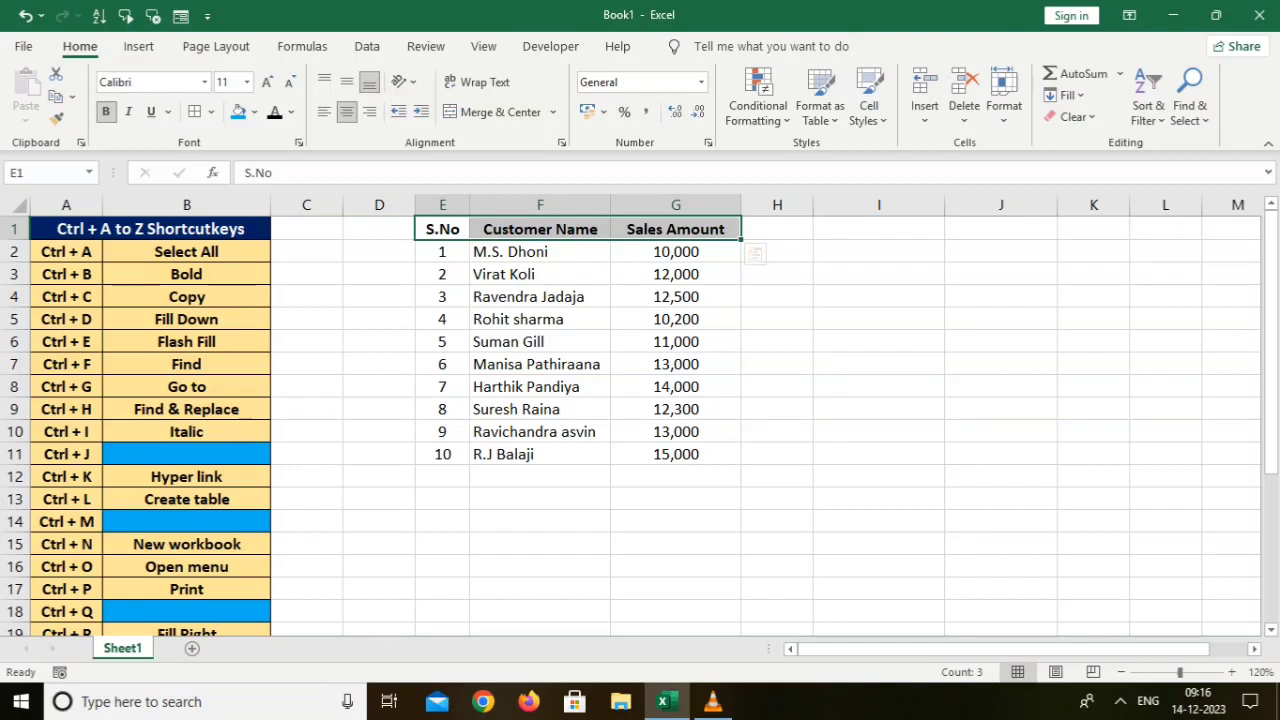
pyautogui.click(540, 499)
# Copy the Customer Name column F1:F11 and paste it starting at cell I1
pyautogui.moveTo(540, 229); pyautogui.dragTo(540, 454)
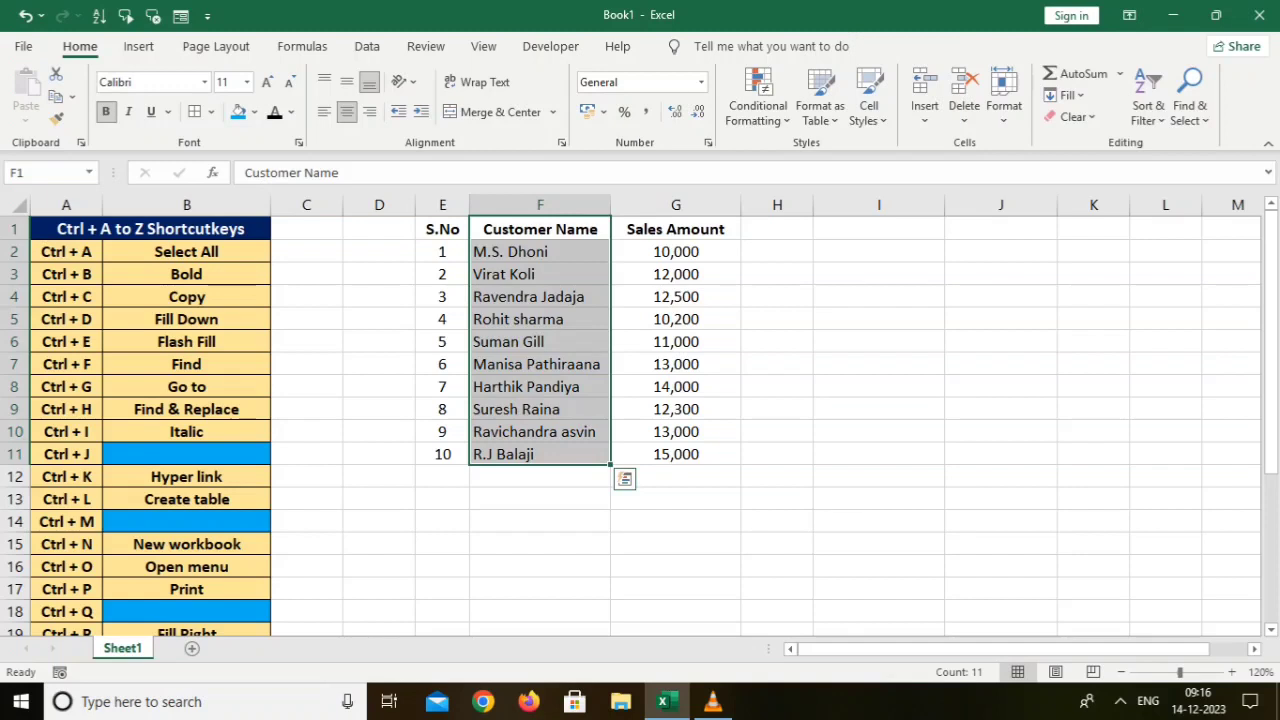
pyautogui.hotkey('ctrl', 'c')
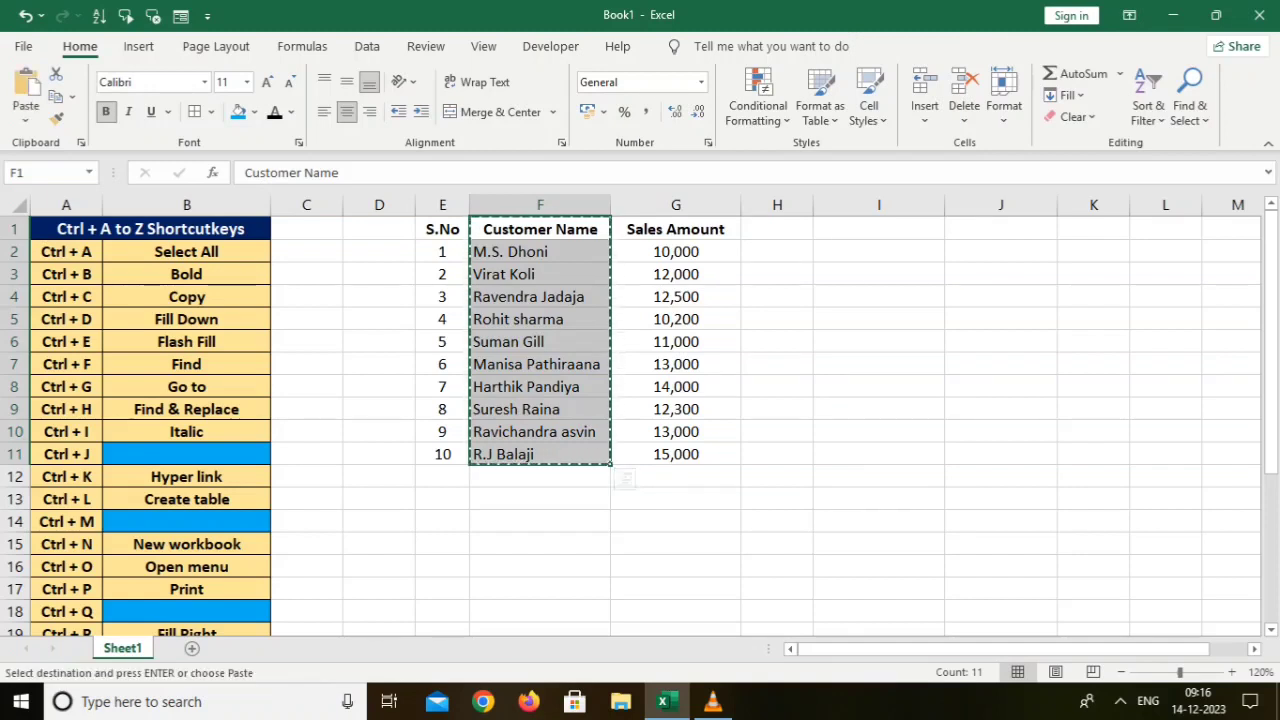
pyautogui.click(879, 229)
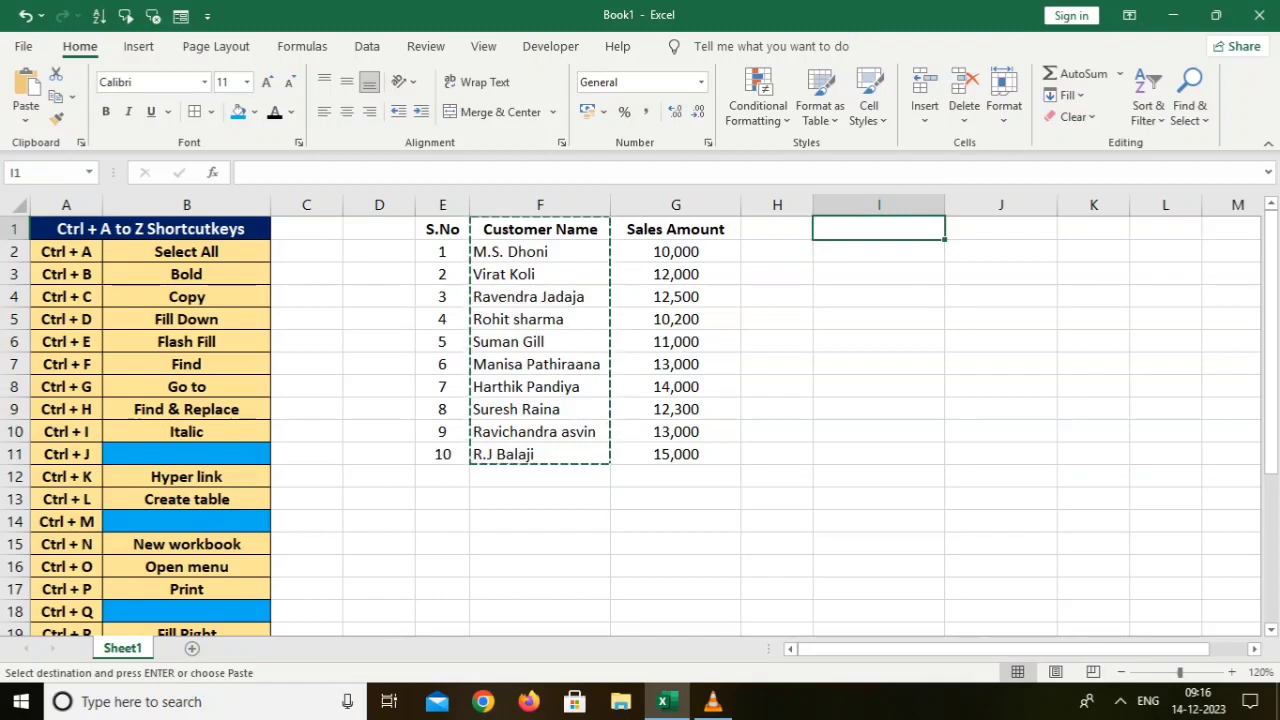
pyautogui.hotkey('ctrl', 'v')
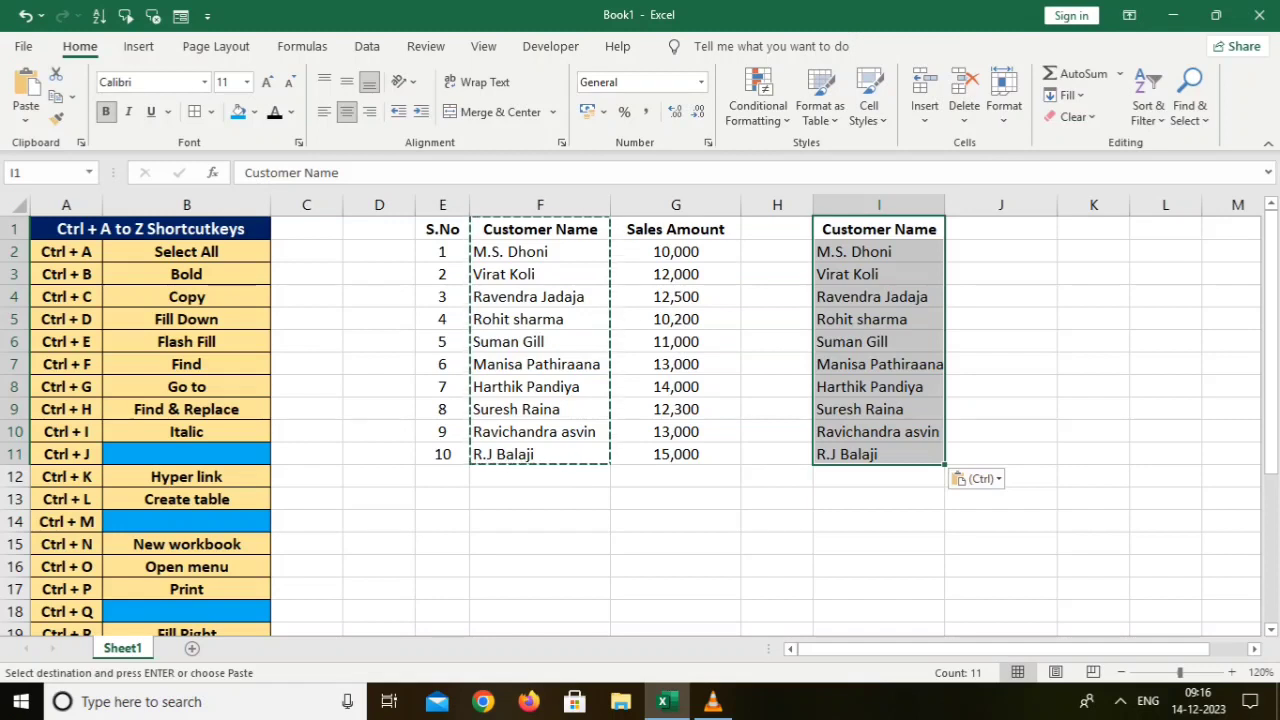
pyautogui.press('Escape')
# Fill the customer name in cell F11 down through F18
pyautogui.moveTo(540, 454); pyautogui.dragTo(540, 611)
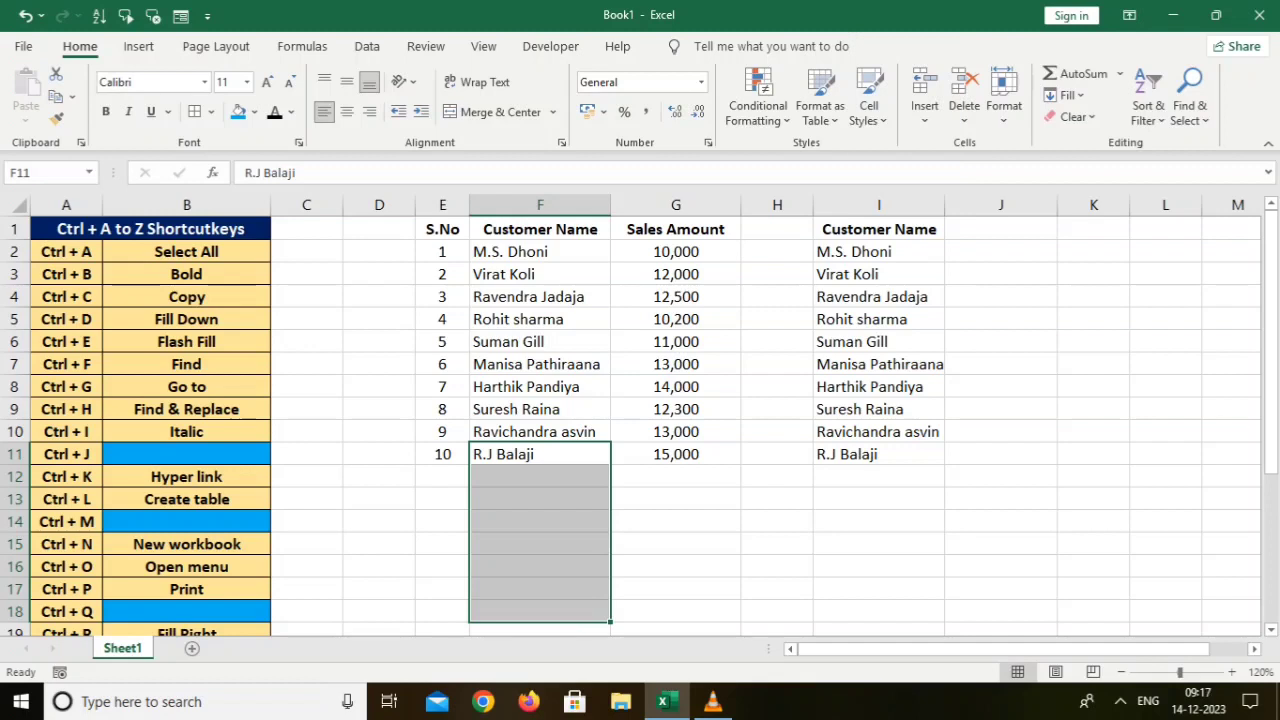
pyautogui.hotkey('ctrl', 'd')
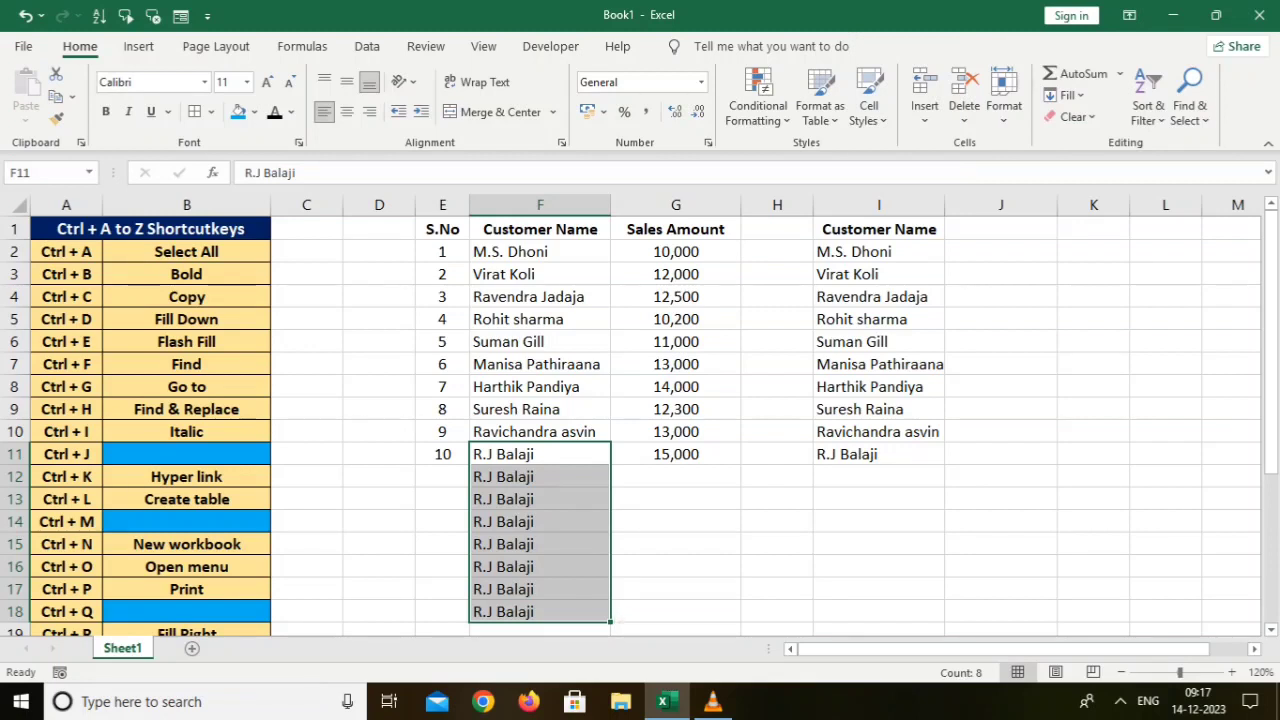
# Enter the first customer's last name in J2 and use Flash Fill to extract the remaining last names in column J
pyautogui.click(1000, 252)
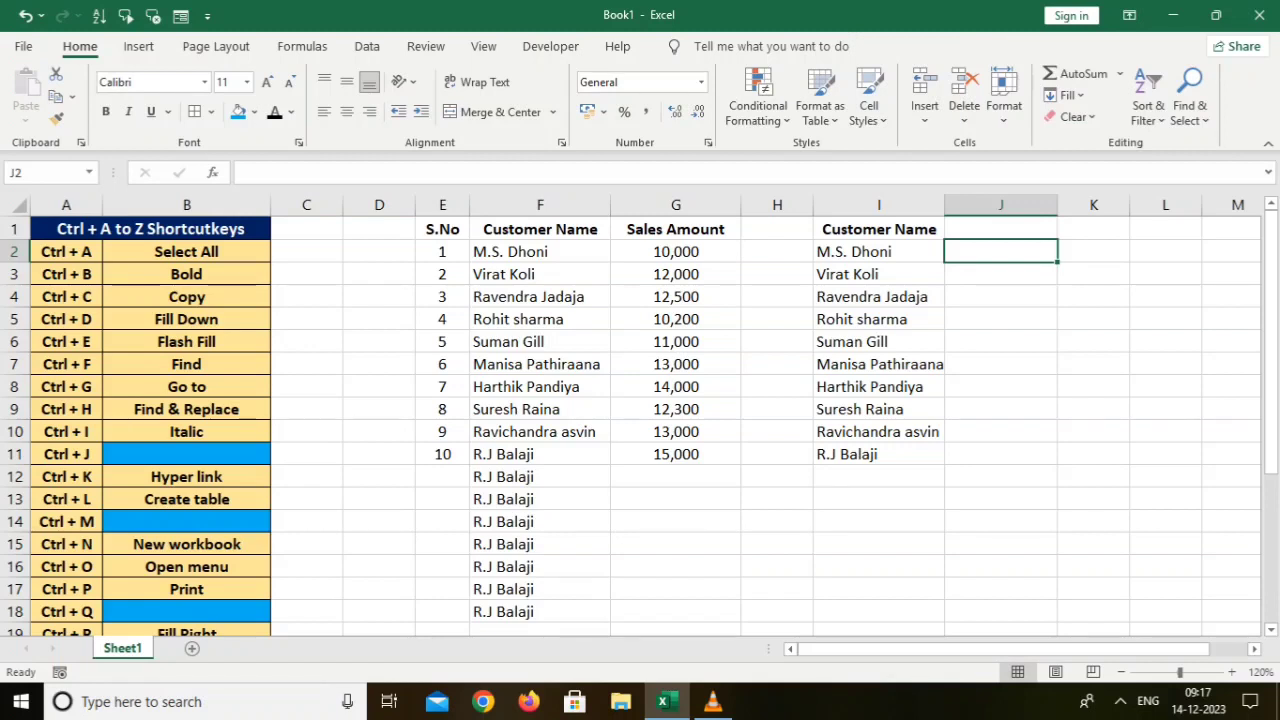
pyautogui.write('Dhoni')
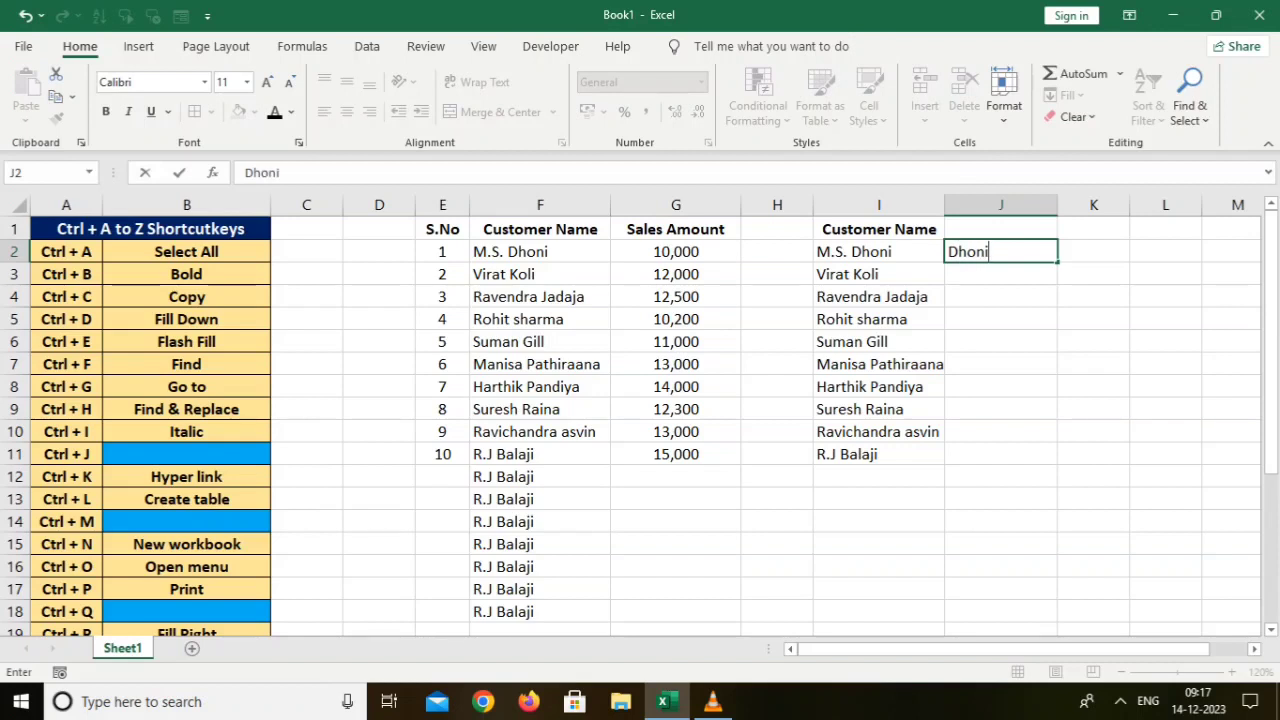
pyautogui.press('Return')
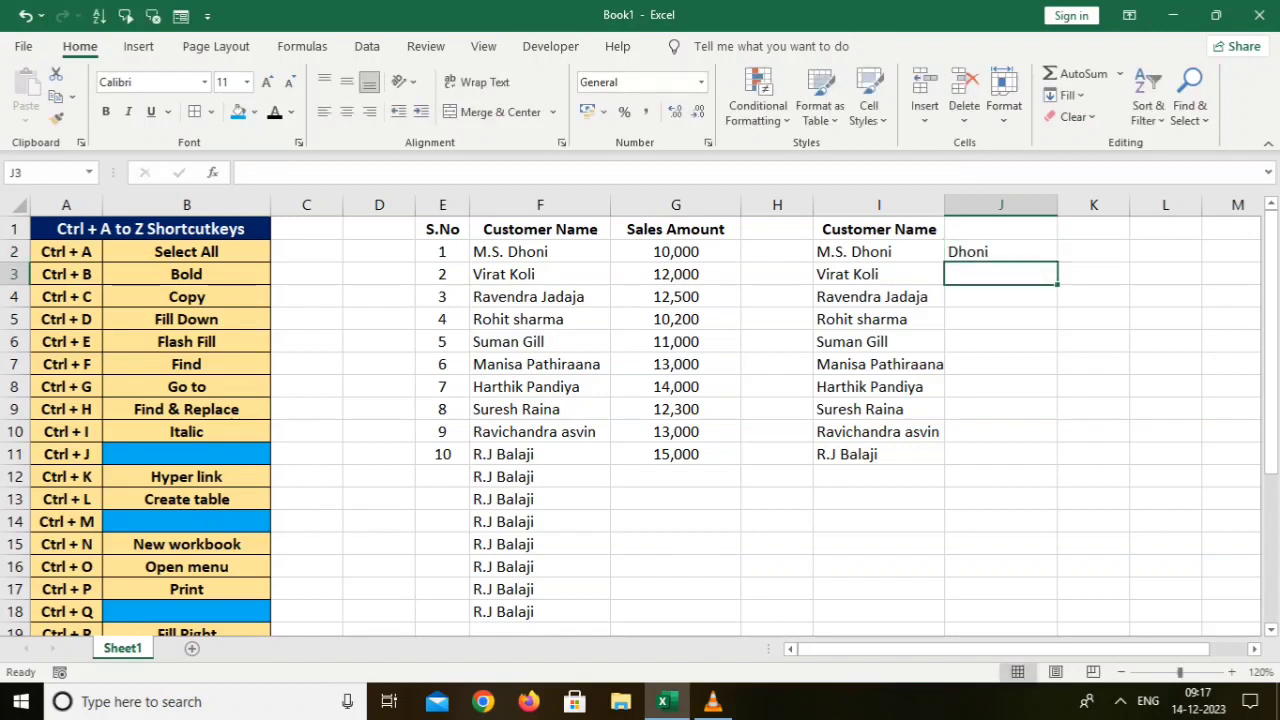
pyautogui.hotkey('ctrl', 'e')
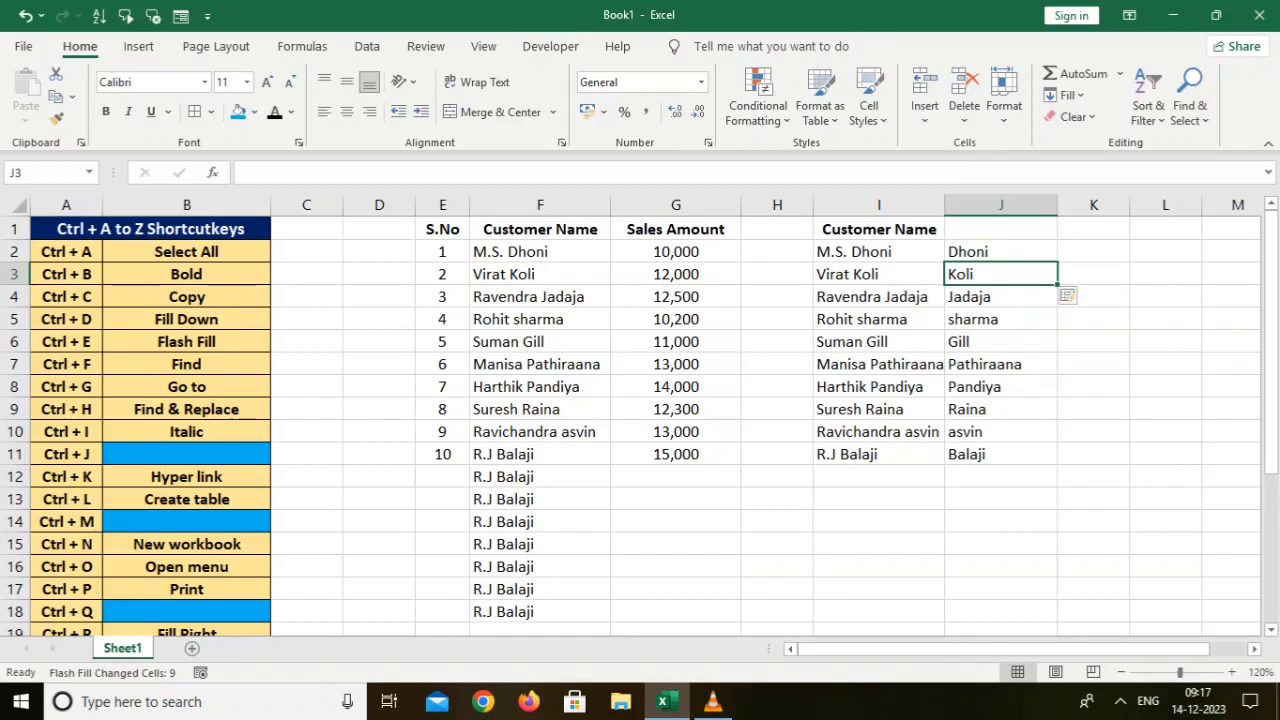
# Enter the header "Last Name" in cell J1
pyautogui.doubleClick(1000, 229)
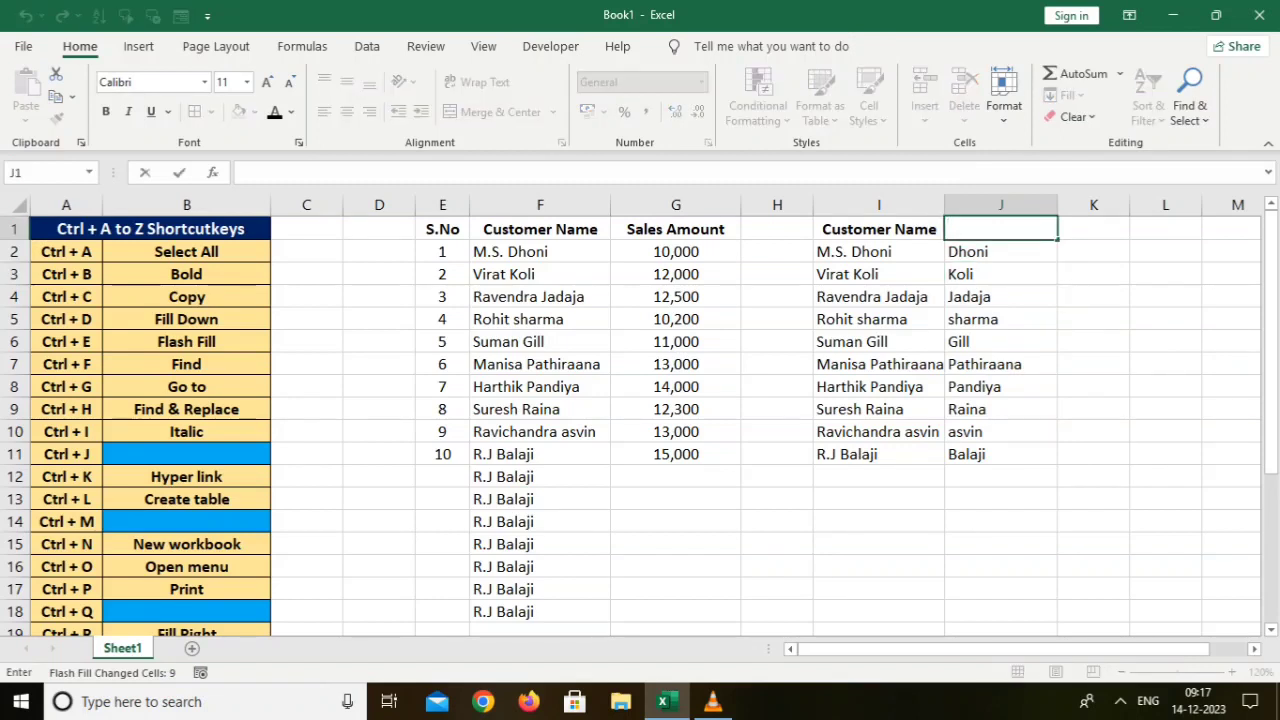
pyautogui.write('Last Name')
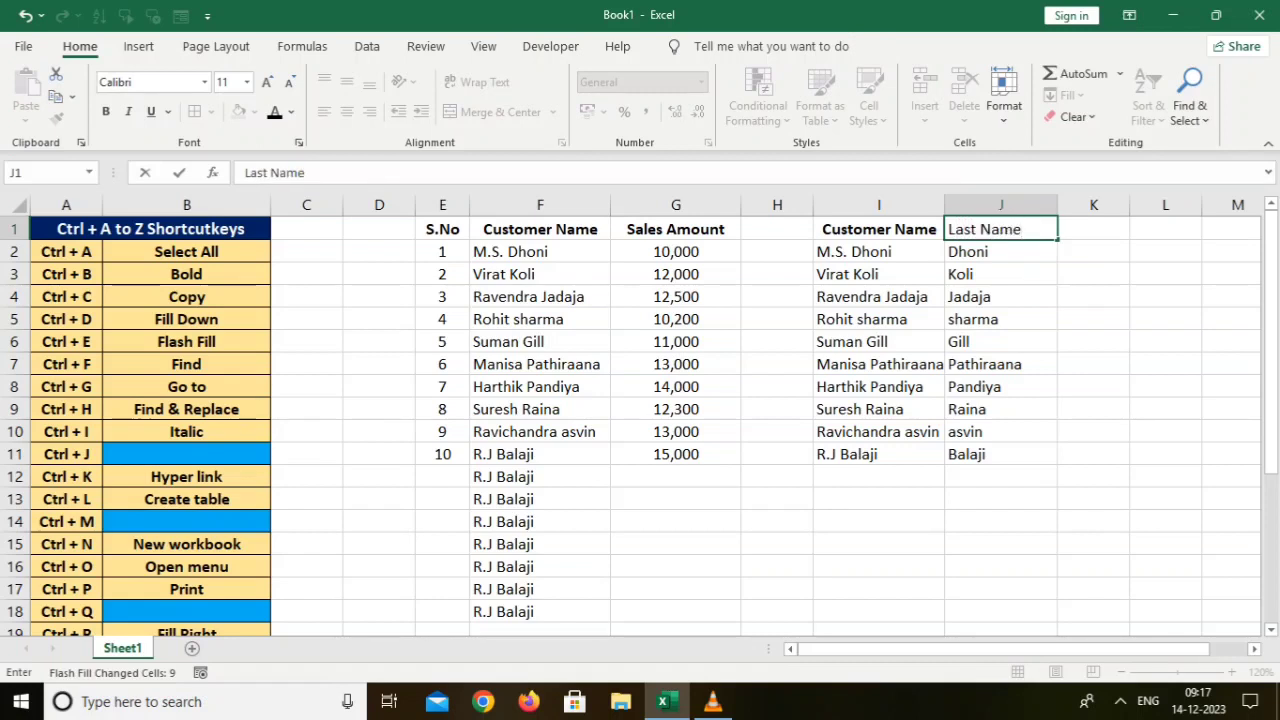
pyautogui.press('Return')
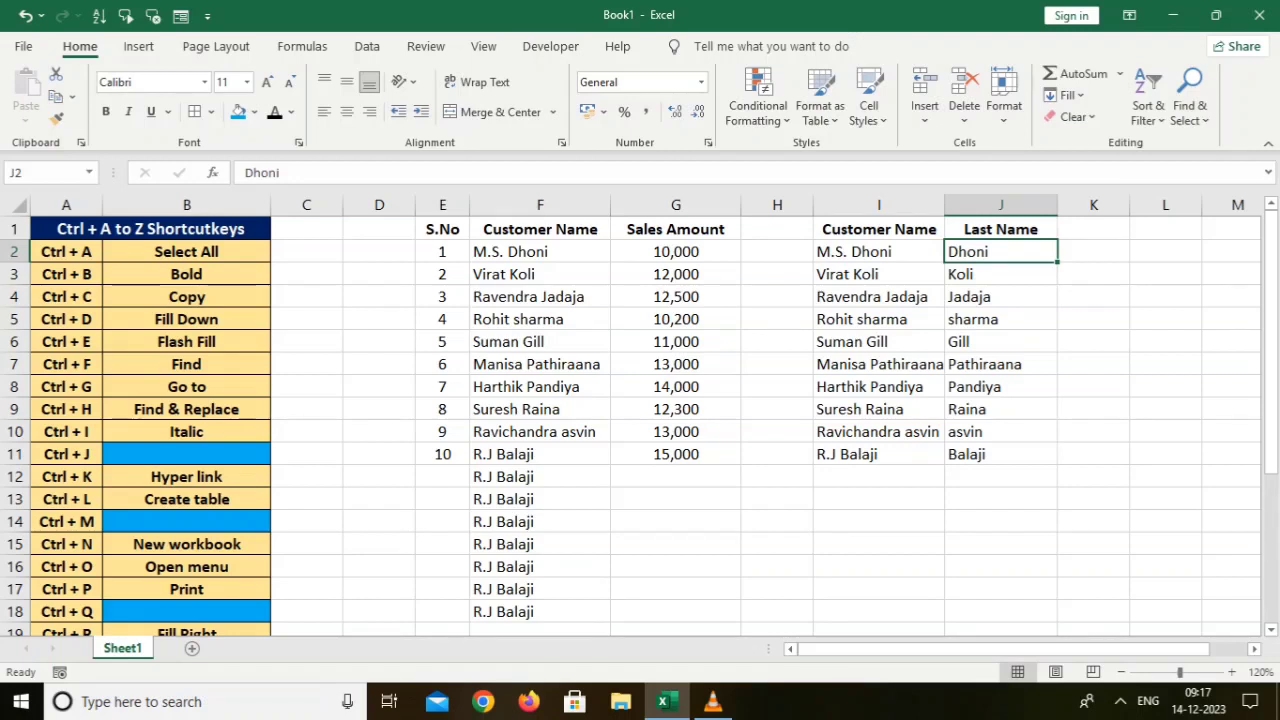
# Use Find to search the sheet for the customer name in F11 and step through the successive matches
pyautogui.click(540, 454)
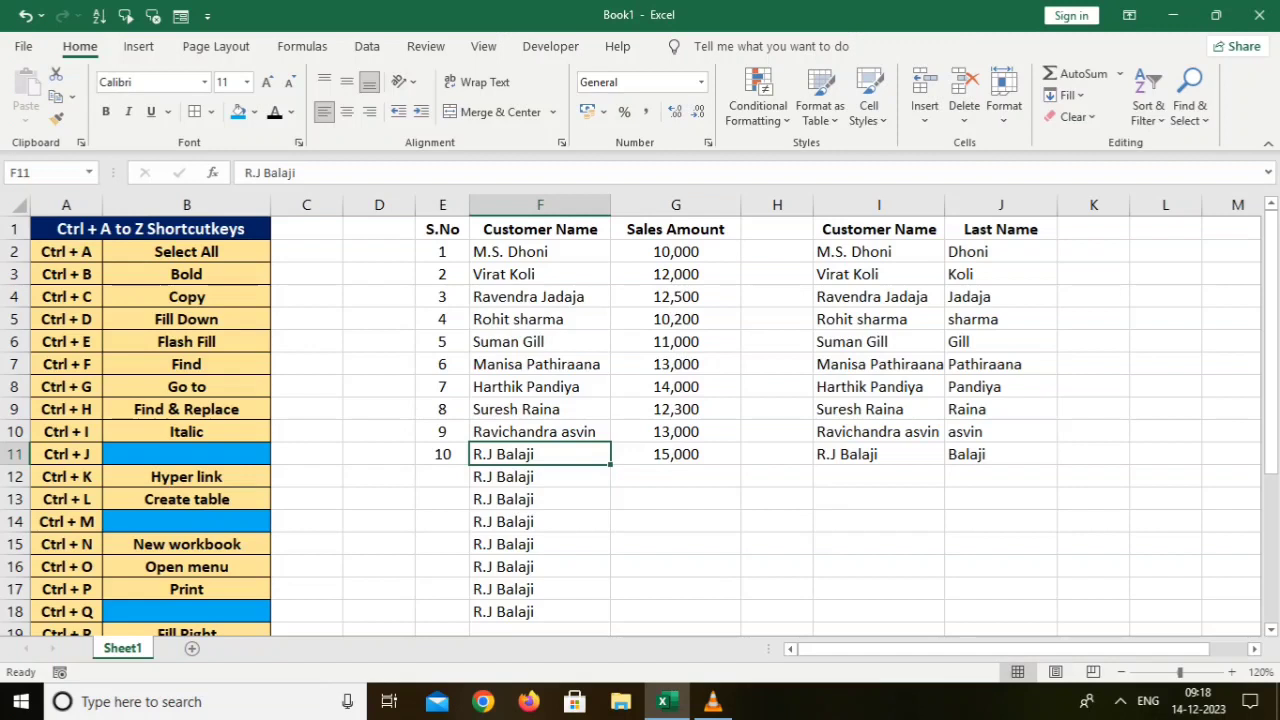
pyautogui.hotkey('ctrl', 'f')
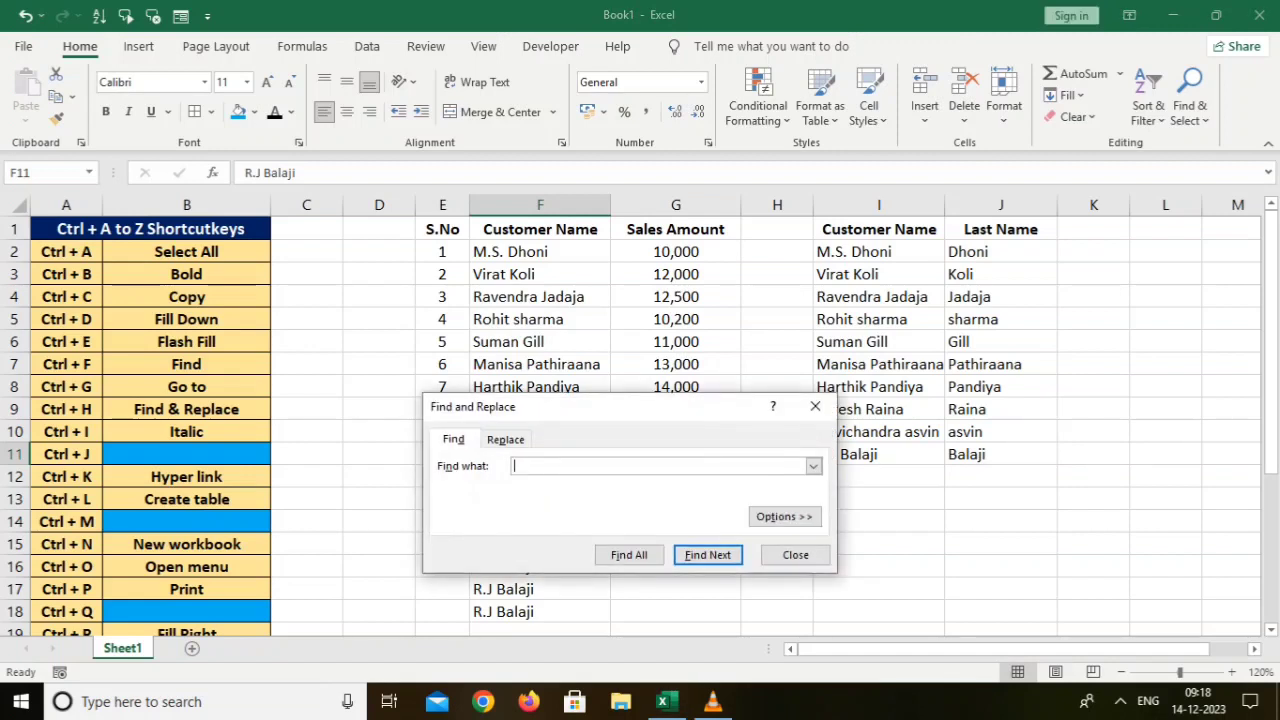
pyautogui.write('R.J Balaji')
pyautogui.press('Return')
pyautogui.press('Return')
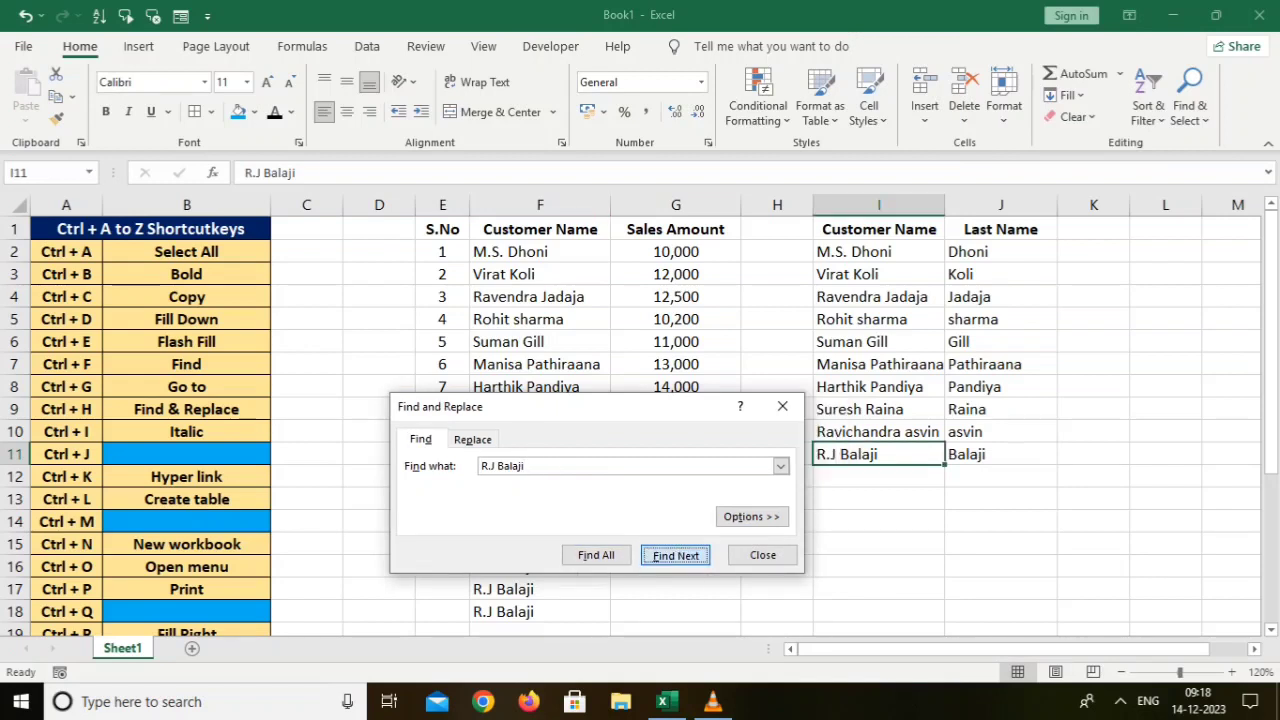
pyautogui.press('Return')
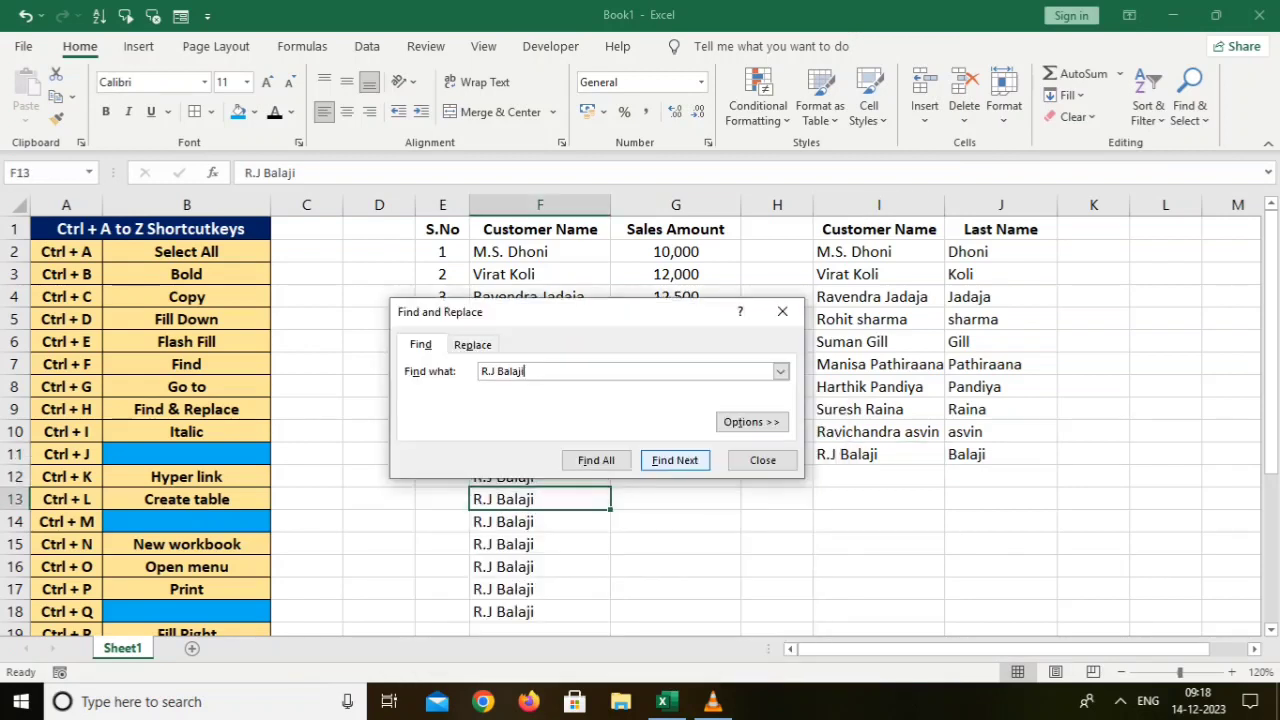
pyautogui.press('Return')
# List all cells matching the searched customer name, look through the results and close the search dialog
pyautogui.hotkey('shift', 'Tab')
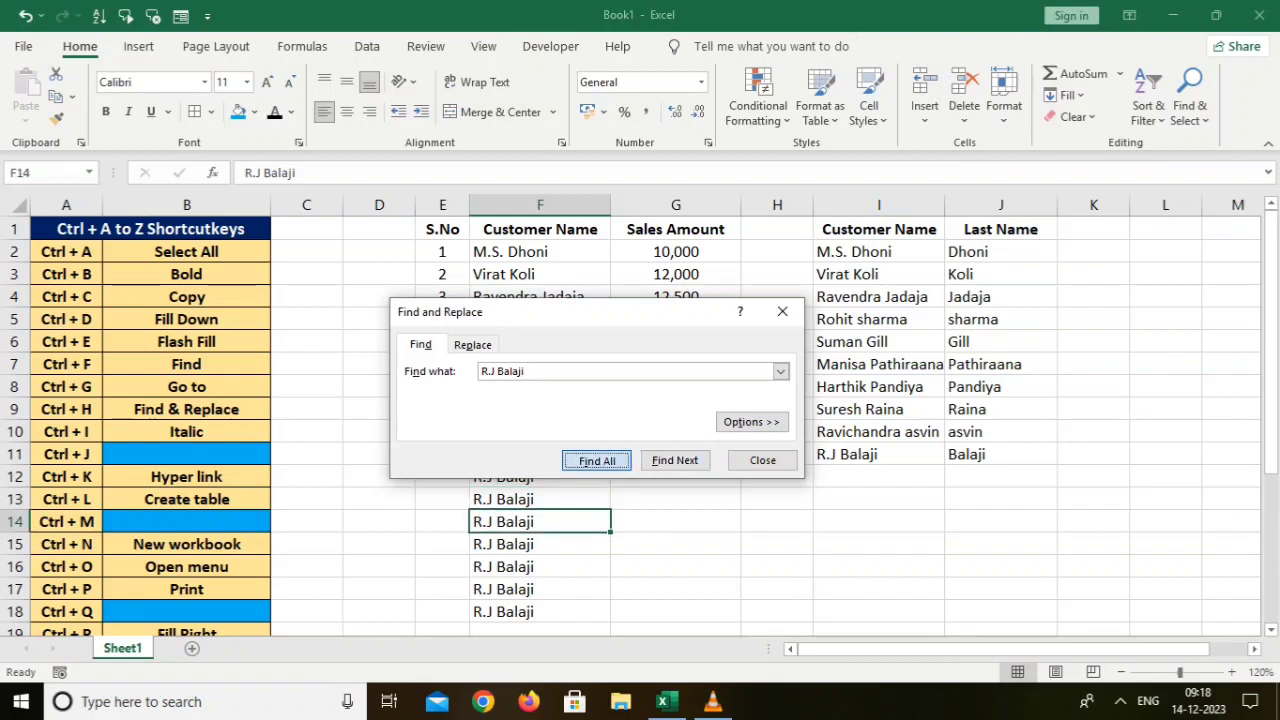
pyautogui.press('Return')
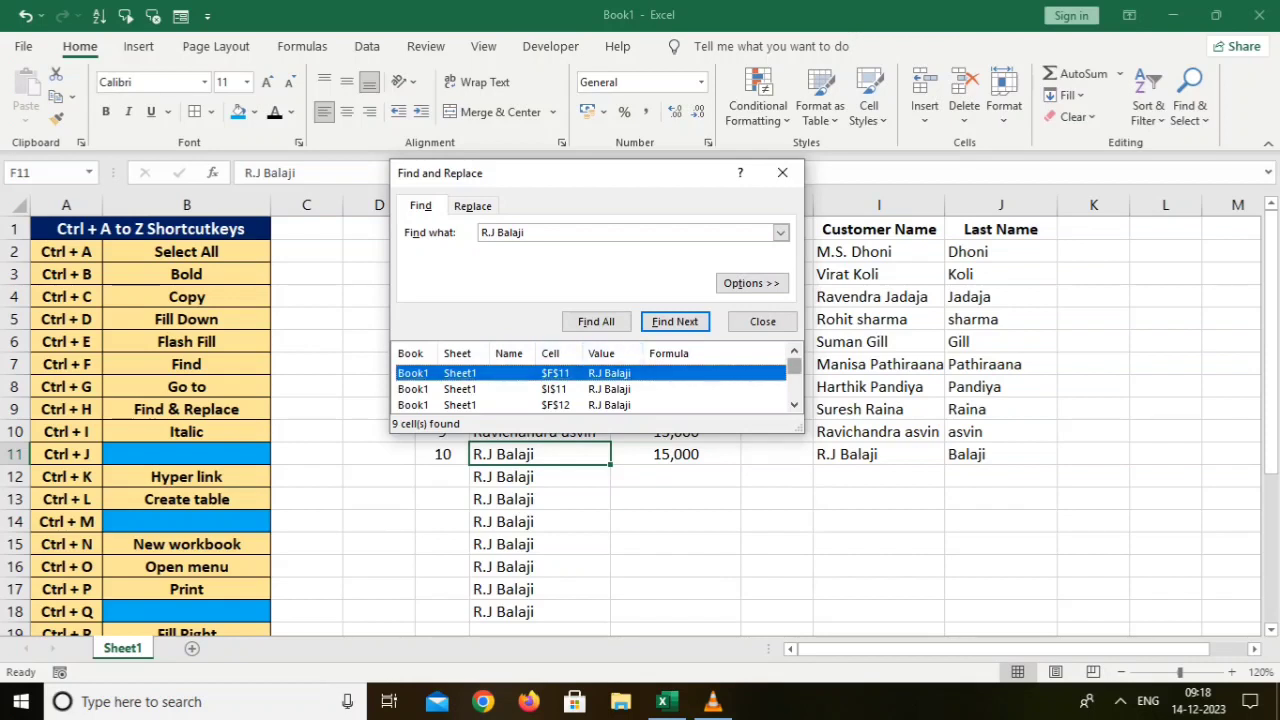
pyautogui.scroll(-2, 590, 389)
pyautogui.scroll(2, 590, 389)
pyautogui.click(783, 173)
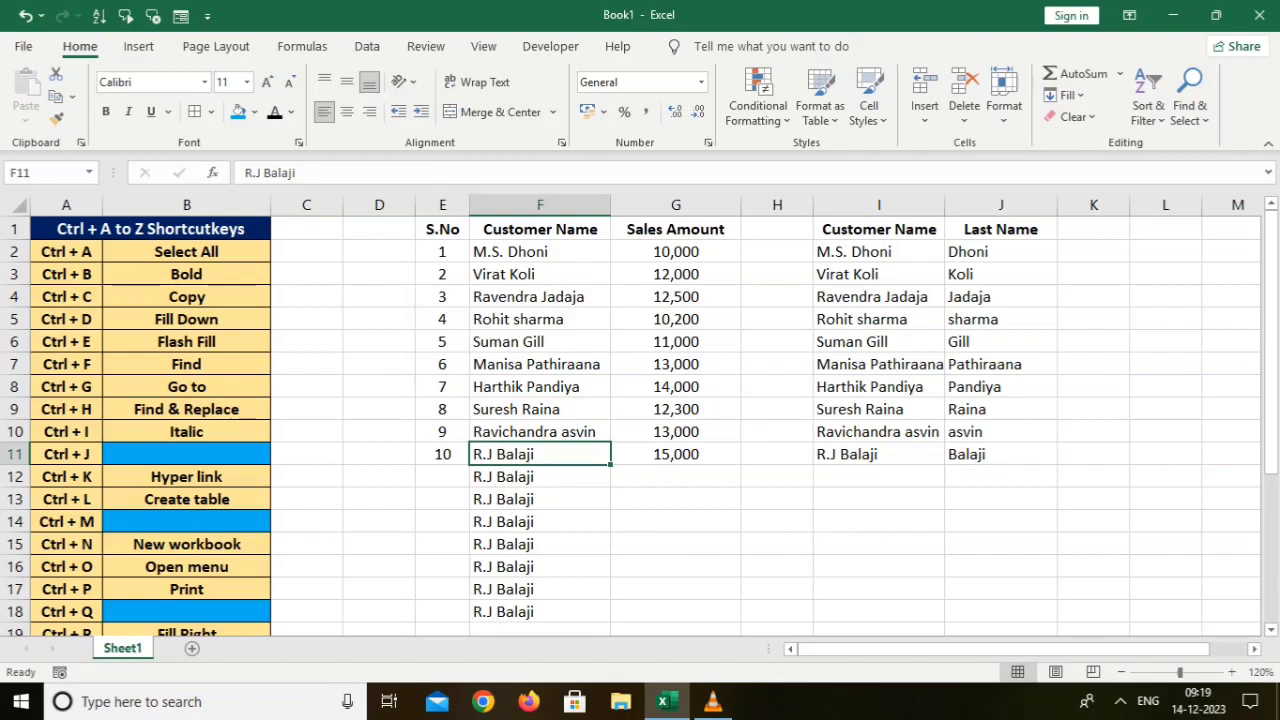
# Use Go To from cell G14 to jump to cell I4
pyautogui.click(676, 521)
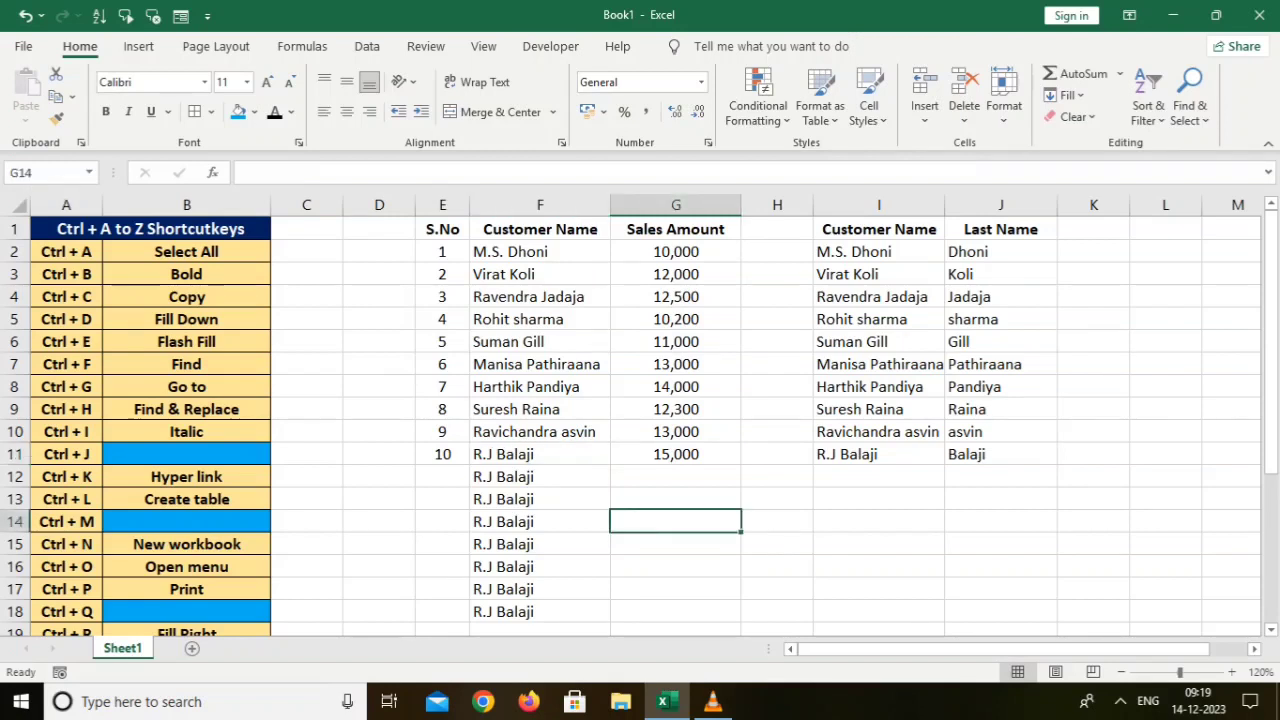
pyautogui.hotkey('ctrl', 'g')
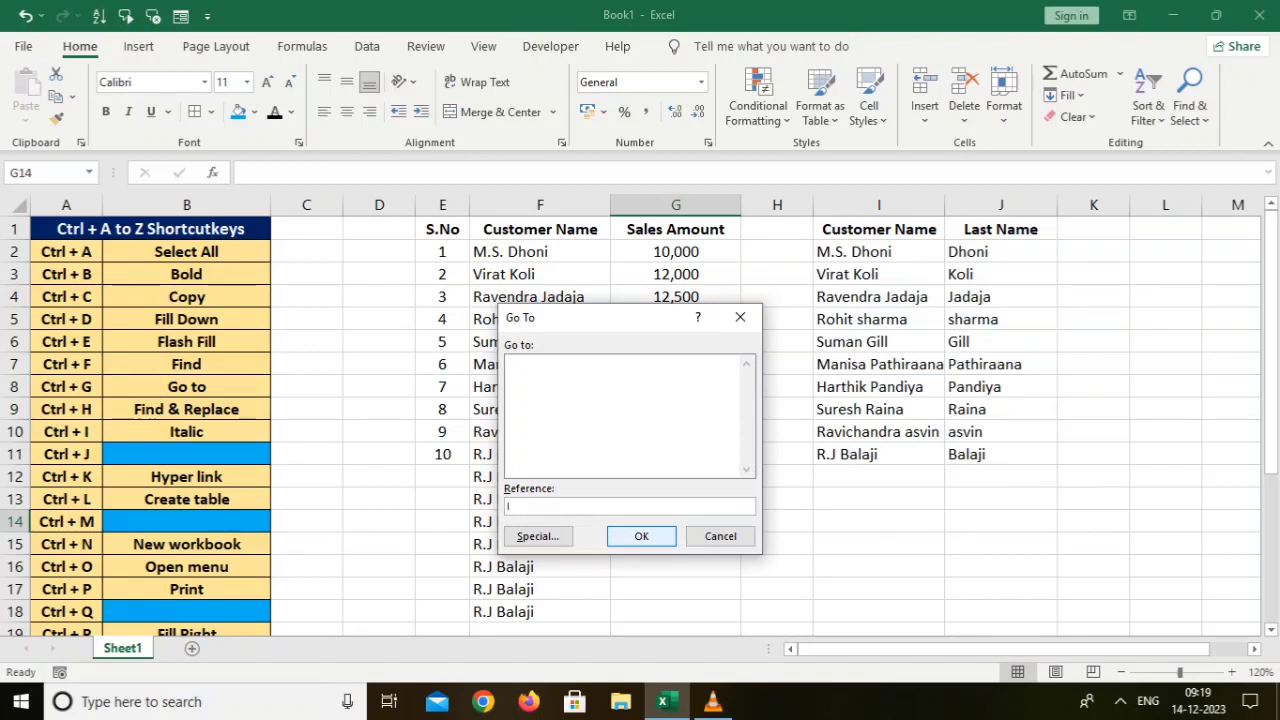
pyautogui.write('4')
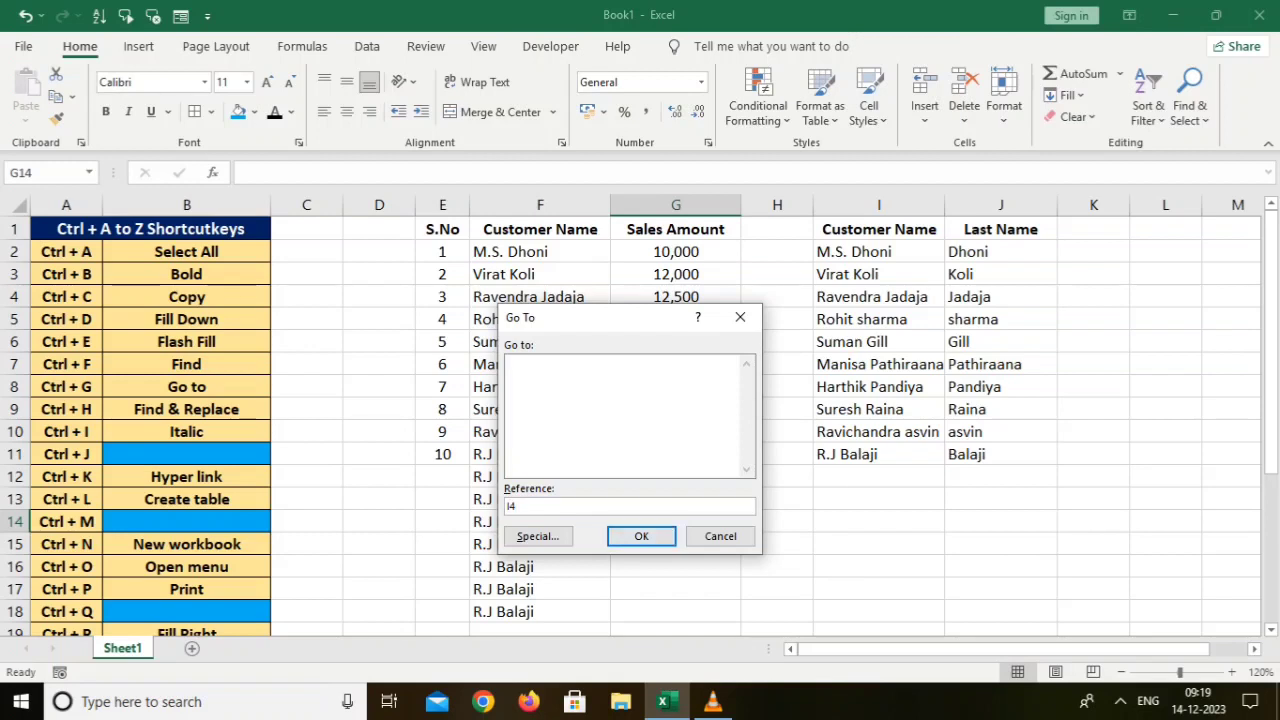
pyautogui.press('Return')
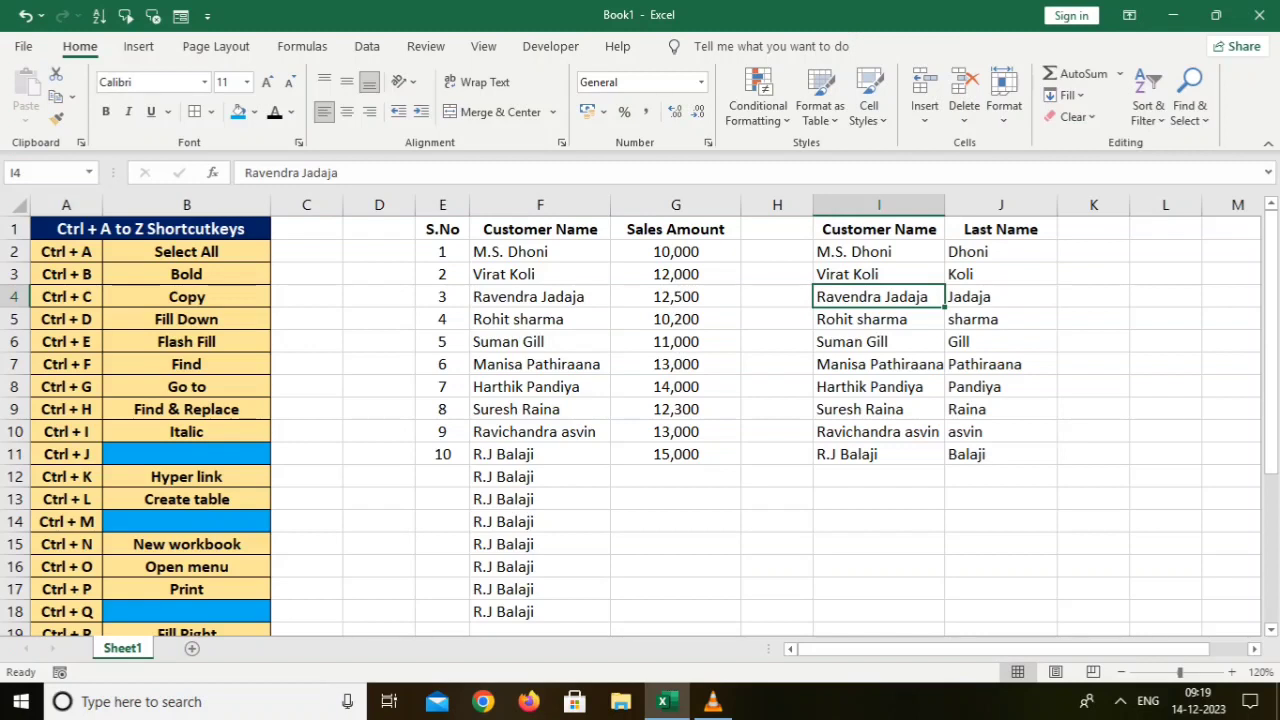
# Replace every occurrence of the previously searched customer name with "Bravo"
pyautogui.hotkey('ctrl', 'h')
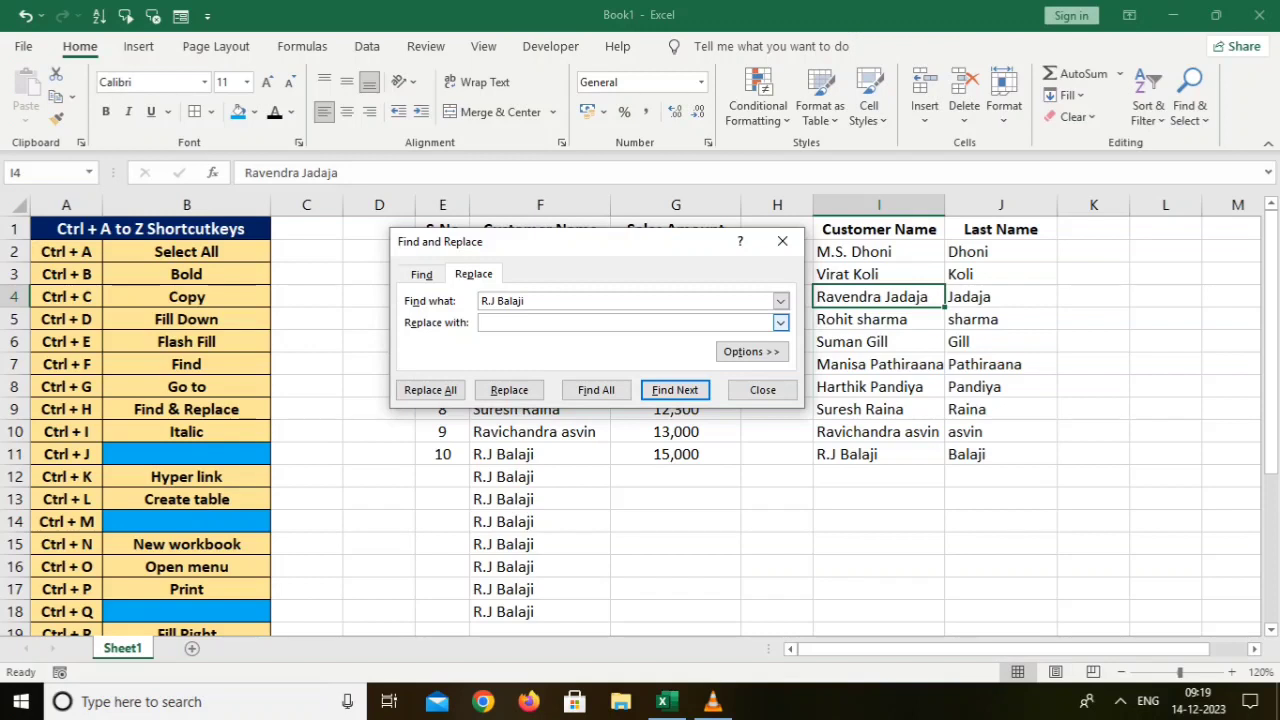
pyautogui.write('Bravo')
pyautogui.click(430, 390)
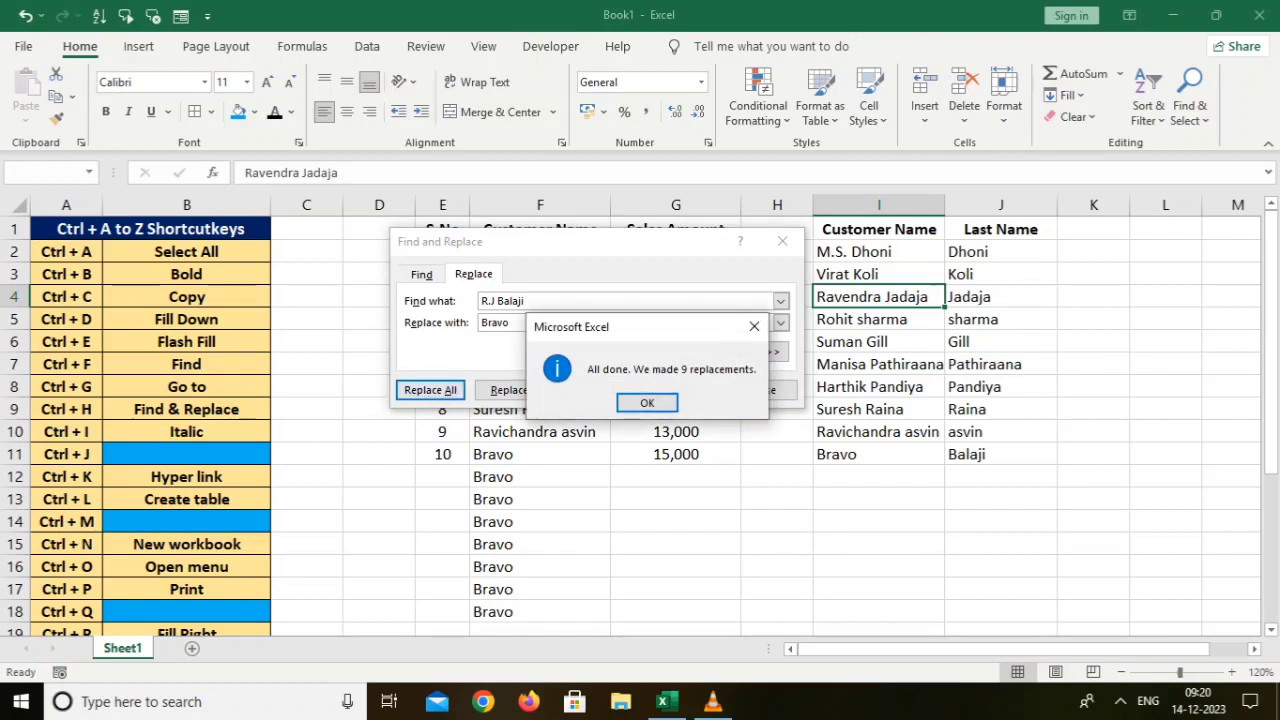
# Close Find and Replace and italicize the Customer Name and Last Name range I1:J11
pyautogui.press('Return')
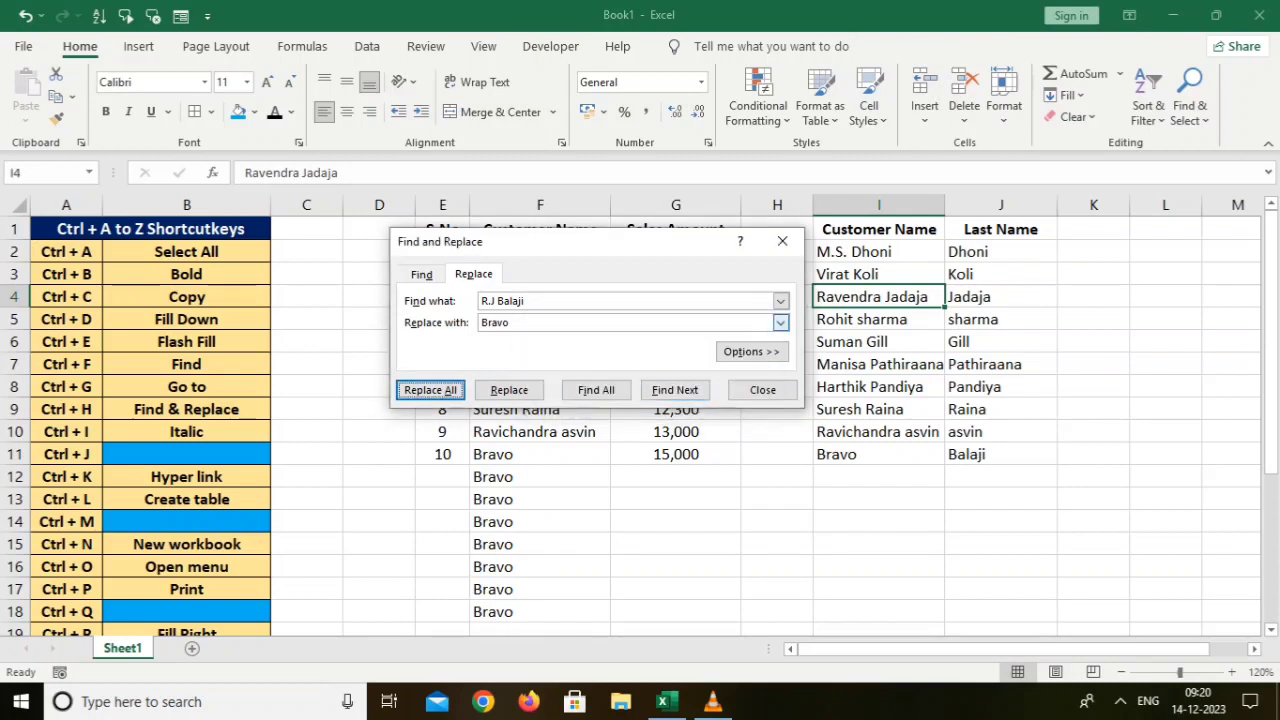
pyautogui.press('Escape')
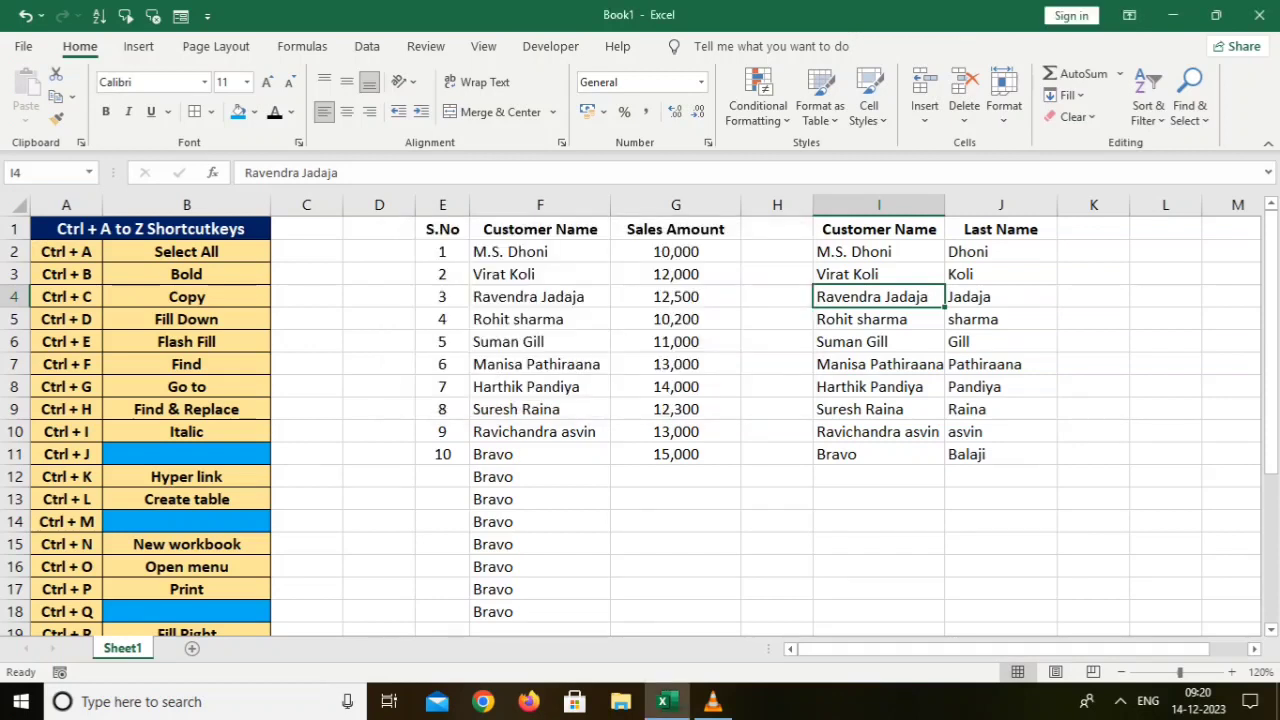
pyautogui.moveTo(879, 229); pyautogui.dragTo(1001, 454)
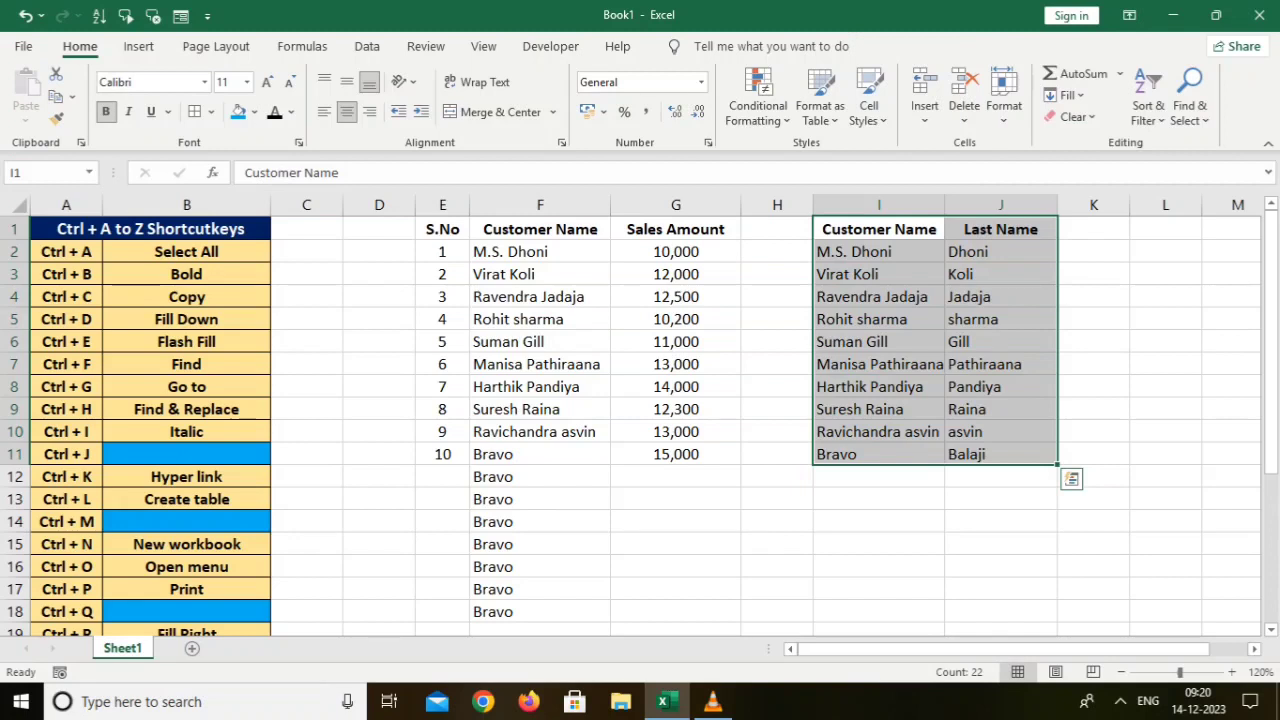
pyautogui.hotkey('ctrl', 'i')
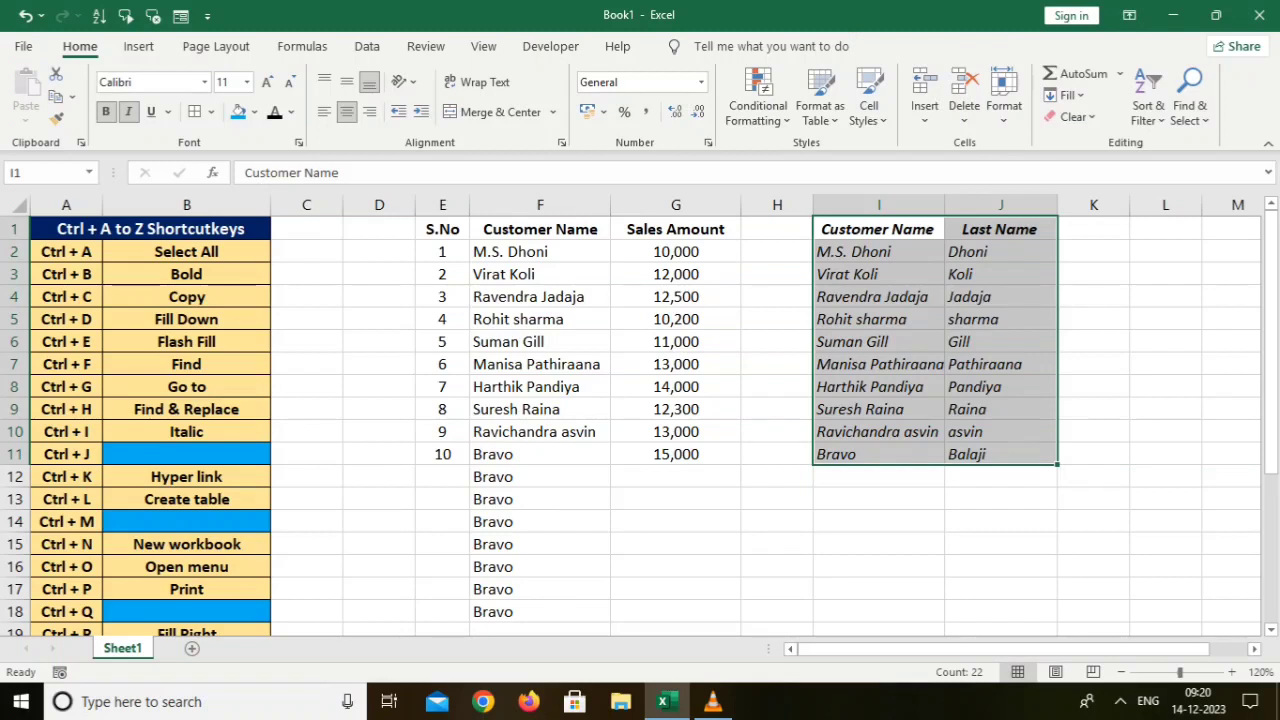
# Insert a hyperlink in cell F11 that points to the Custom Office Templates folder in Documents
pyautogui.click(540, 454)
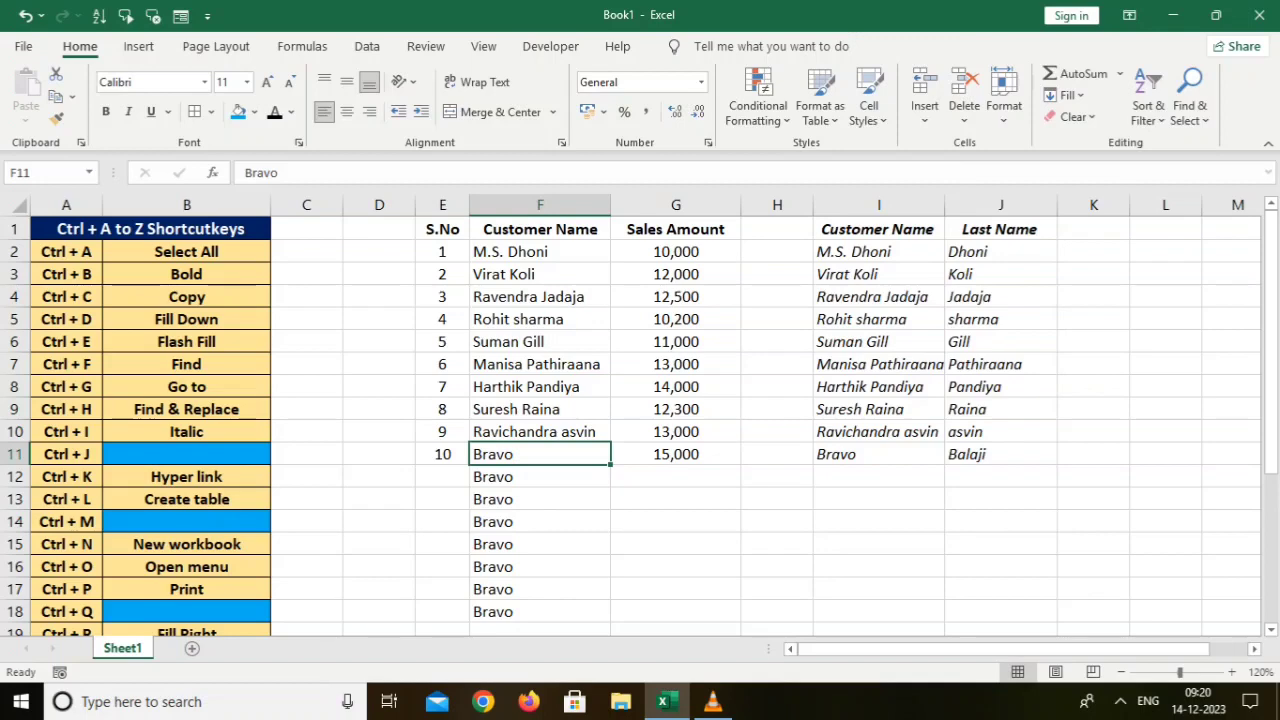
pyautogui.hotkey('ctrl', 'k')
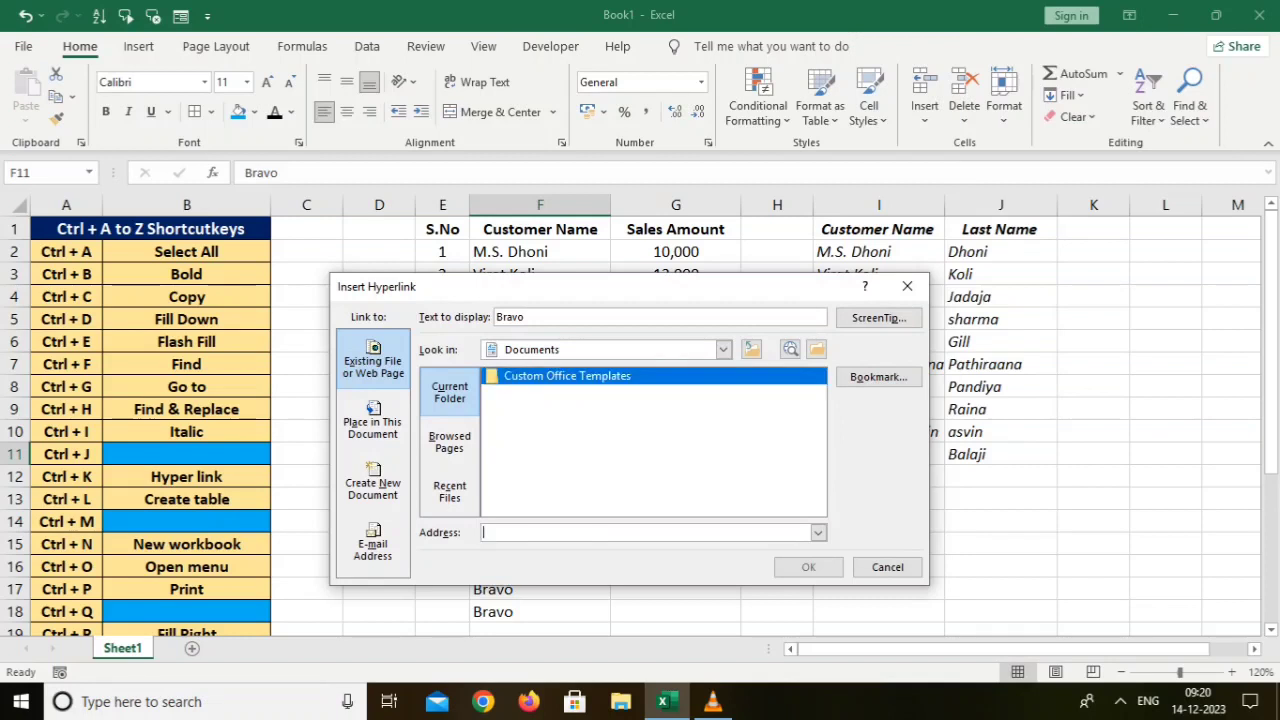
pyautogui.click(567, 376)
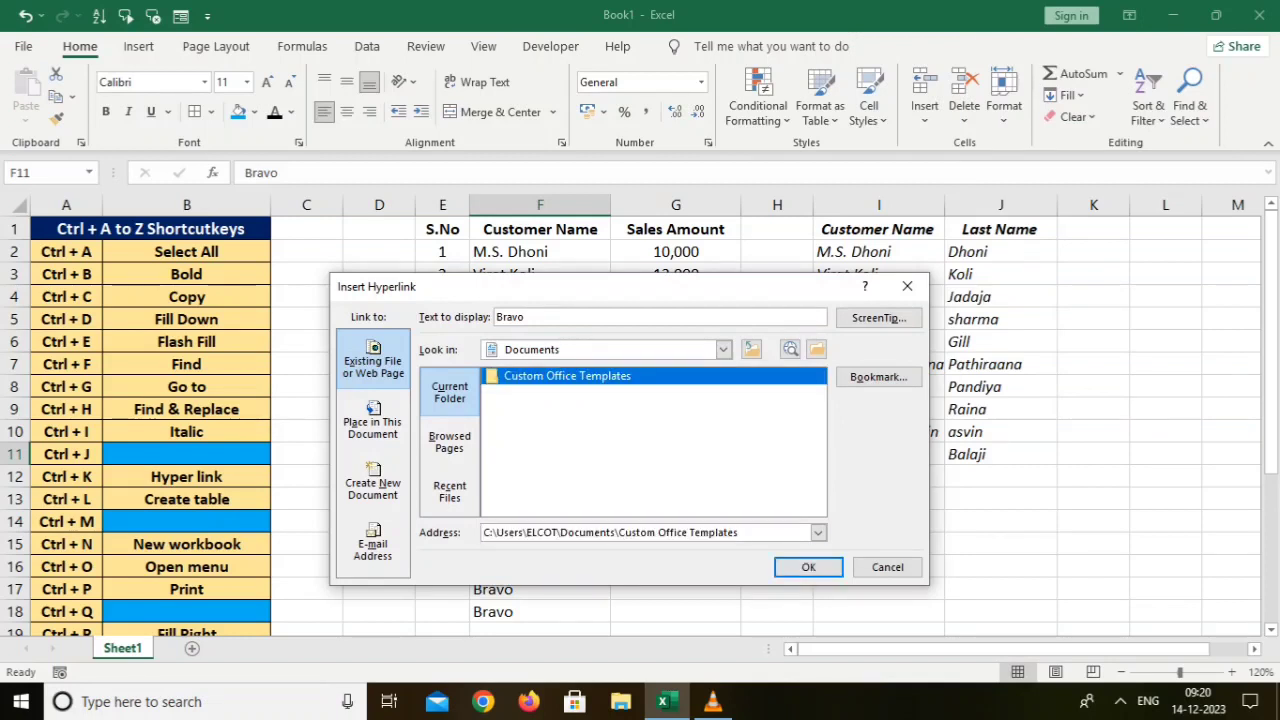
pyautogui.click(808, 567)
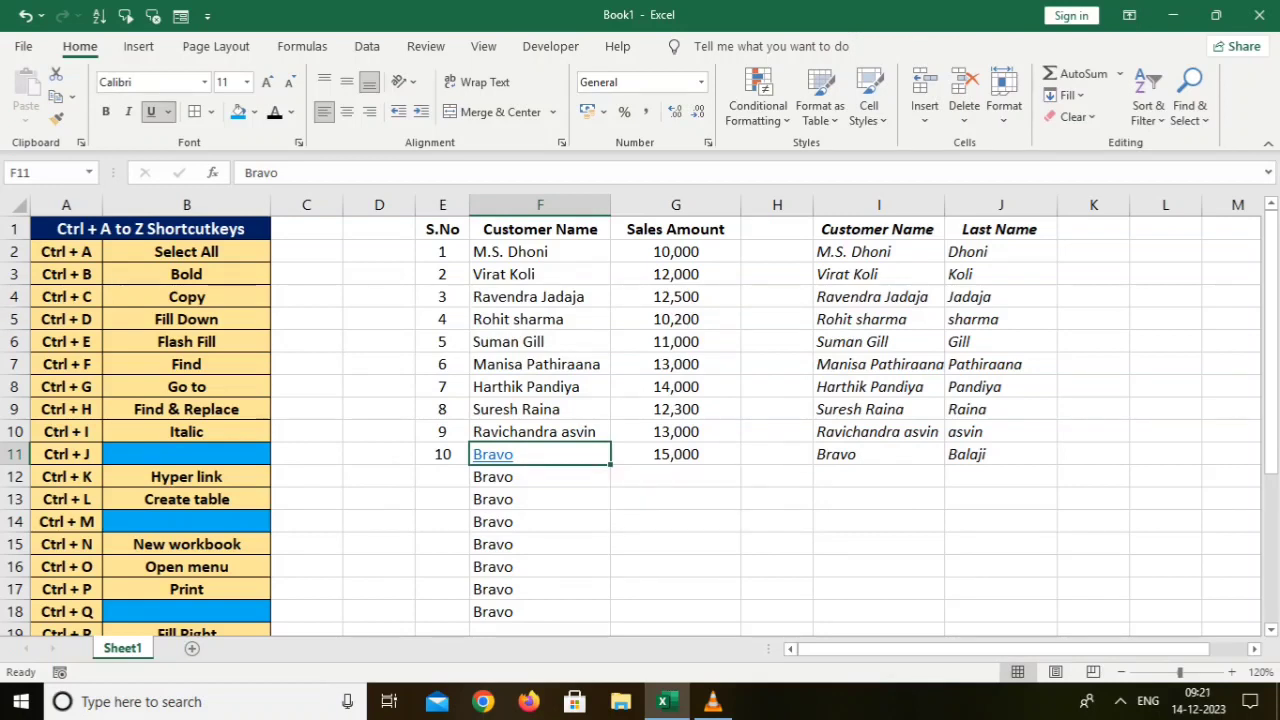
pyautogui.click(777, 567)
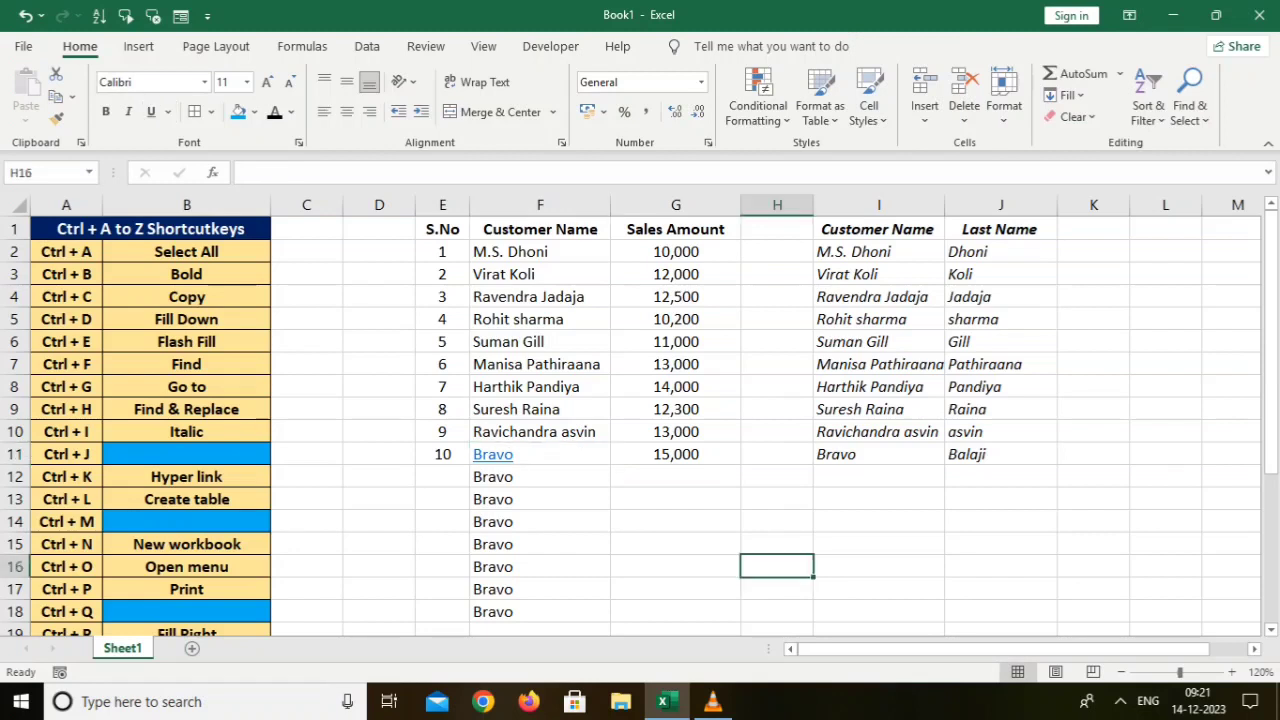
# Create a table with headers from the range I1:J11
pyautogui.moveTo(879, 229); pyautogui.dragTo(998, 456)
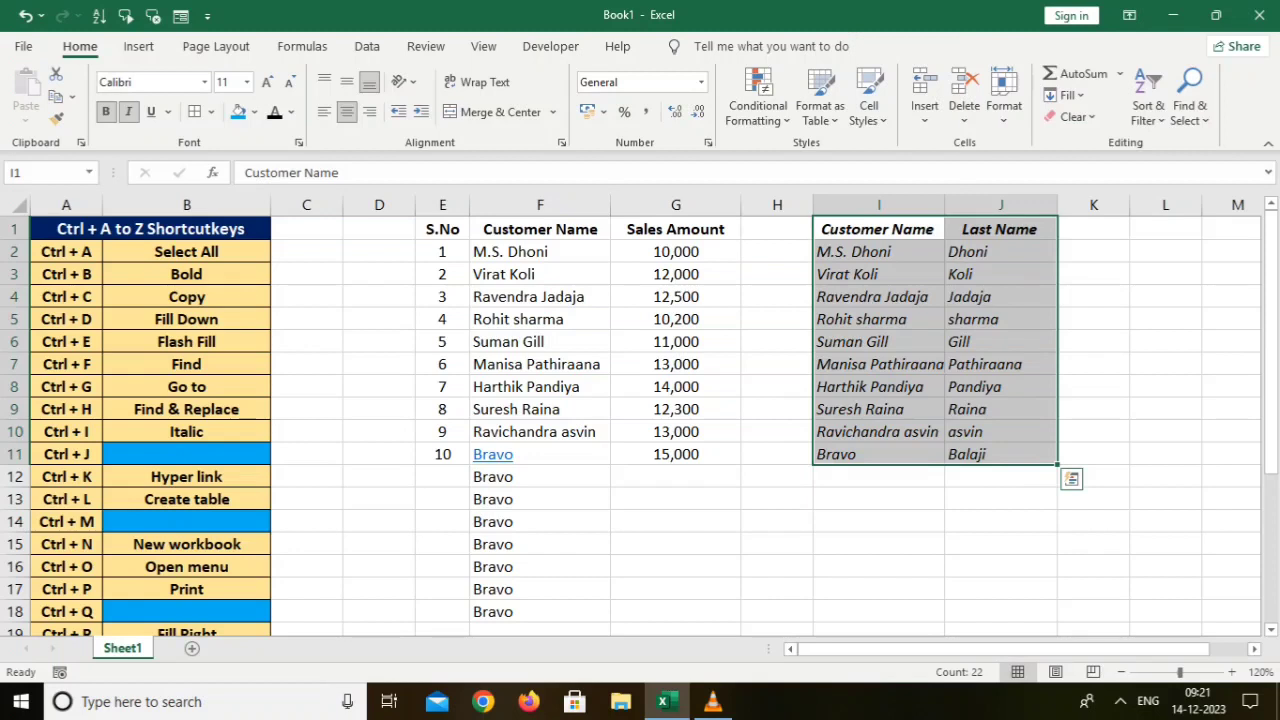
pyautogui.hotkey('ctrl', 'l')
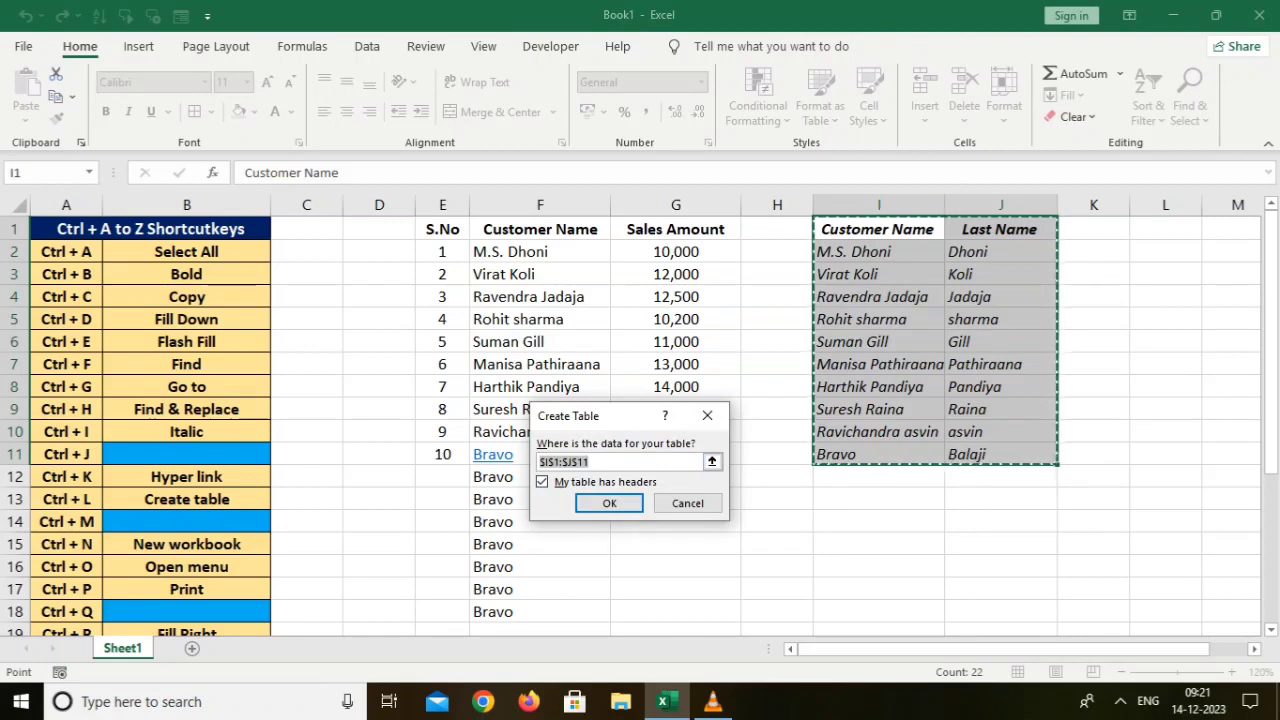
pyautogui.press('Return')
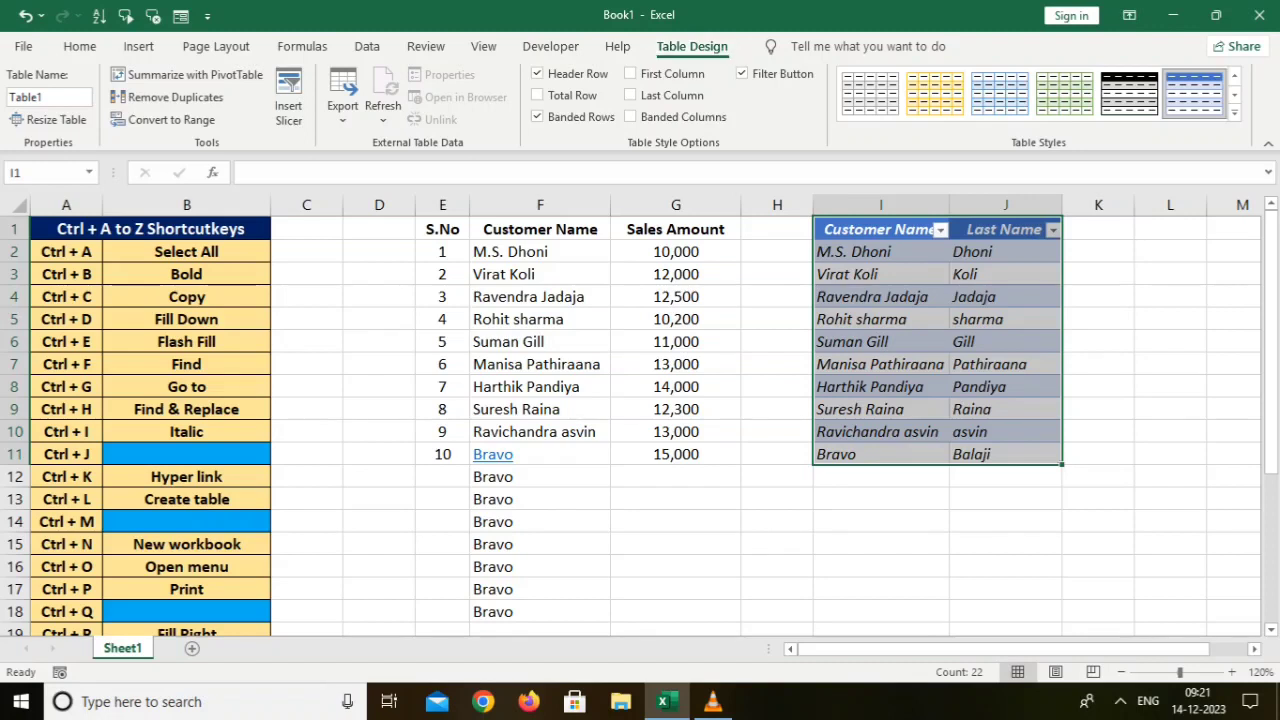
pyautogui.click(777, 499)
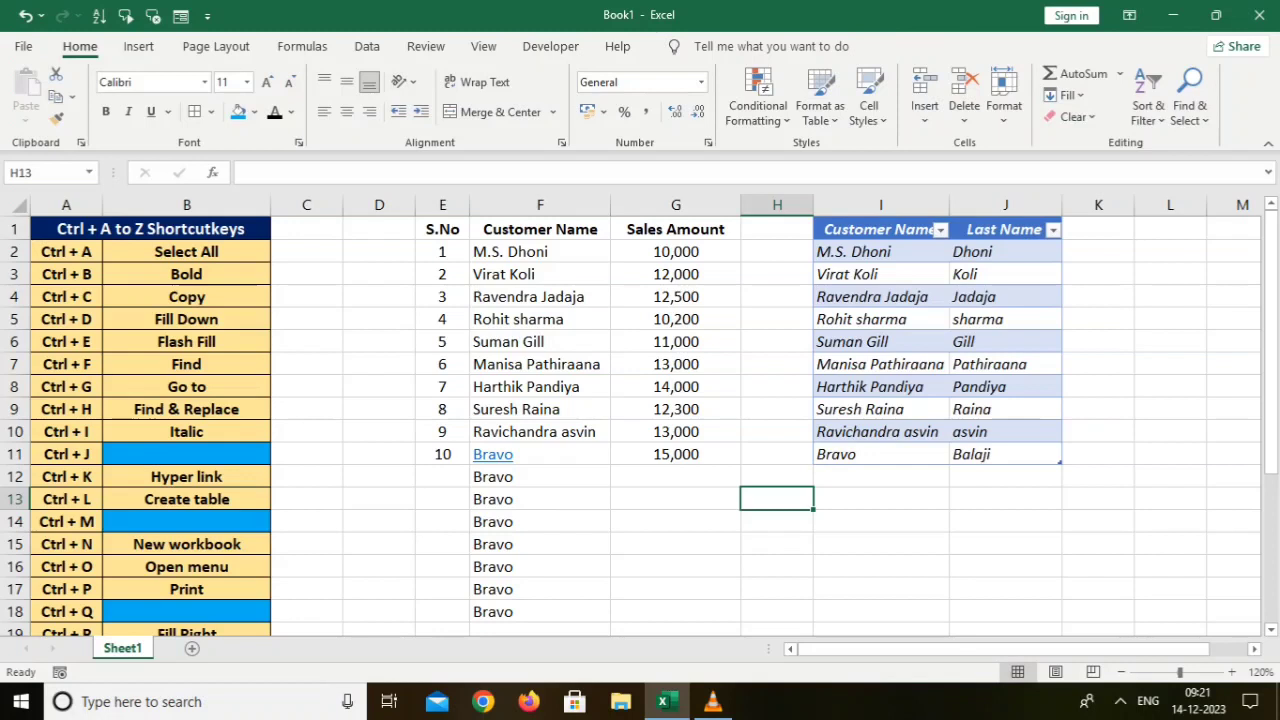
# Convert the Customer Name and Last Name table in I1:J11 back to a normal range
pyautogui.click(880, 341)
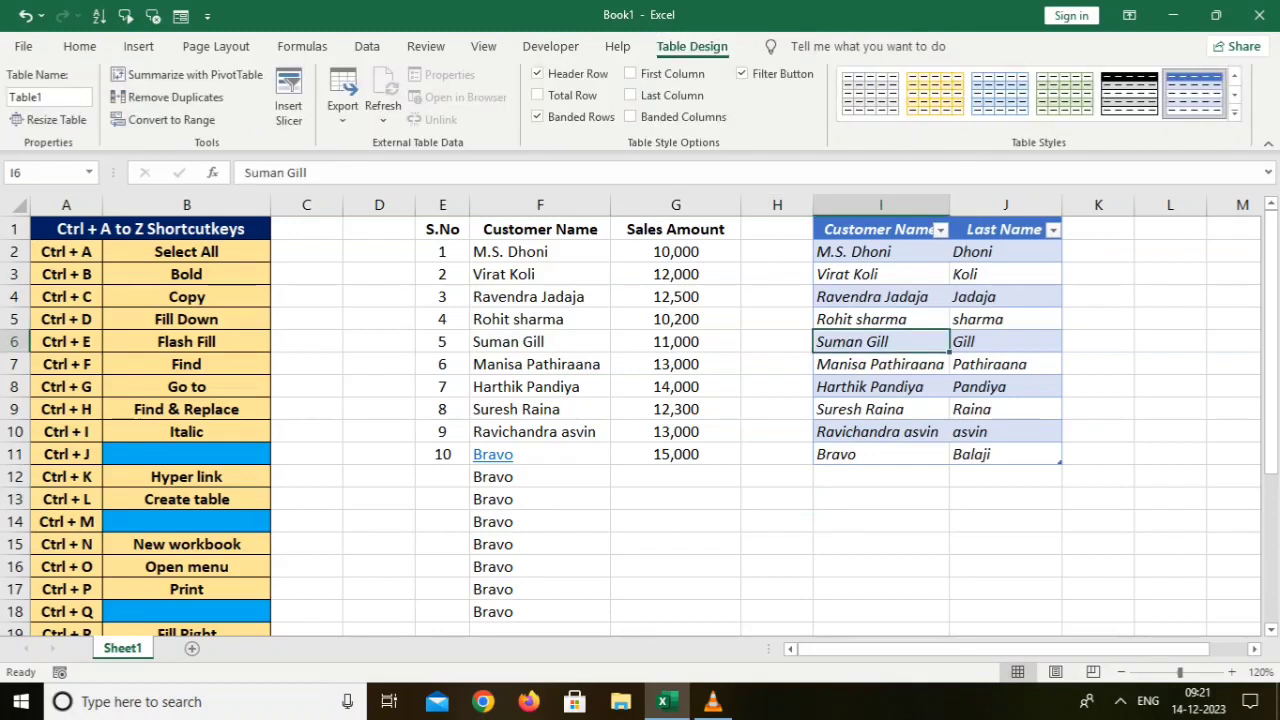
pyautogui.moveTo(880, 229); pyautogui.dragTo(1002, 456)
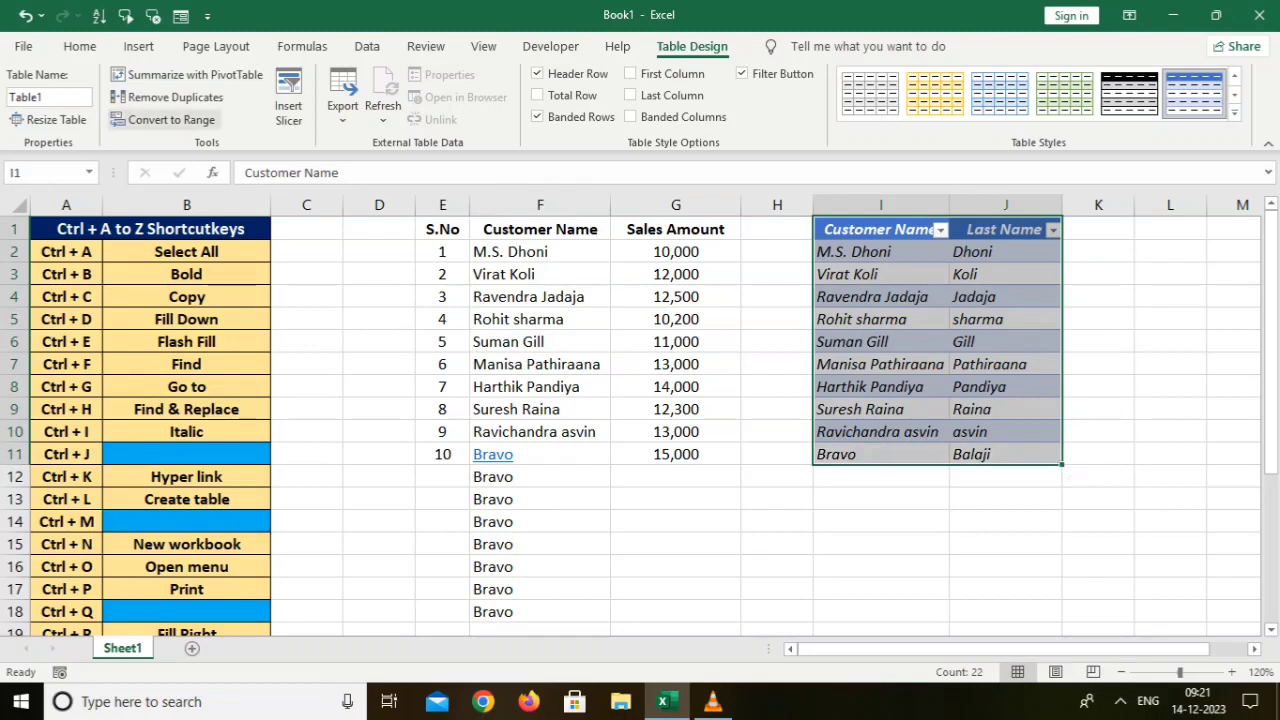
pyautogui.click(170, 119)
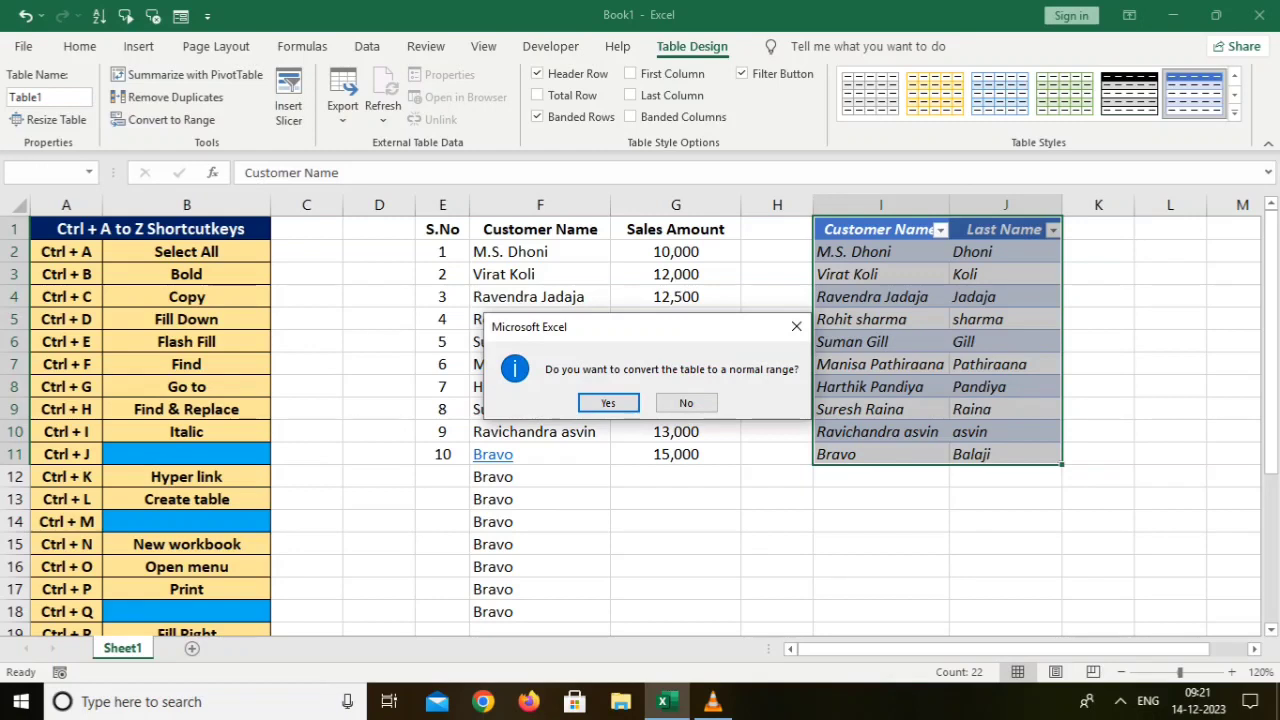
pyautogui.press('Return')
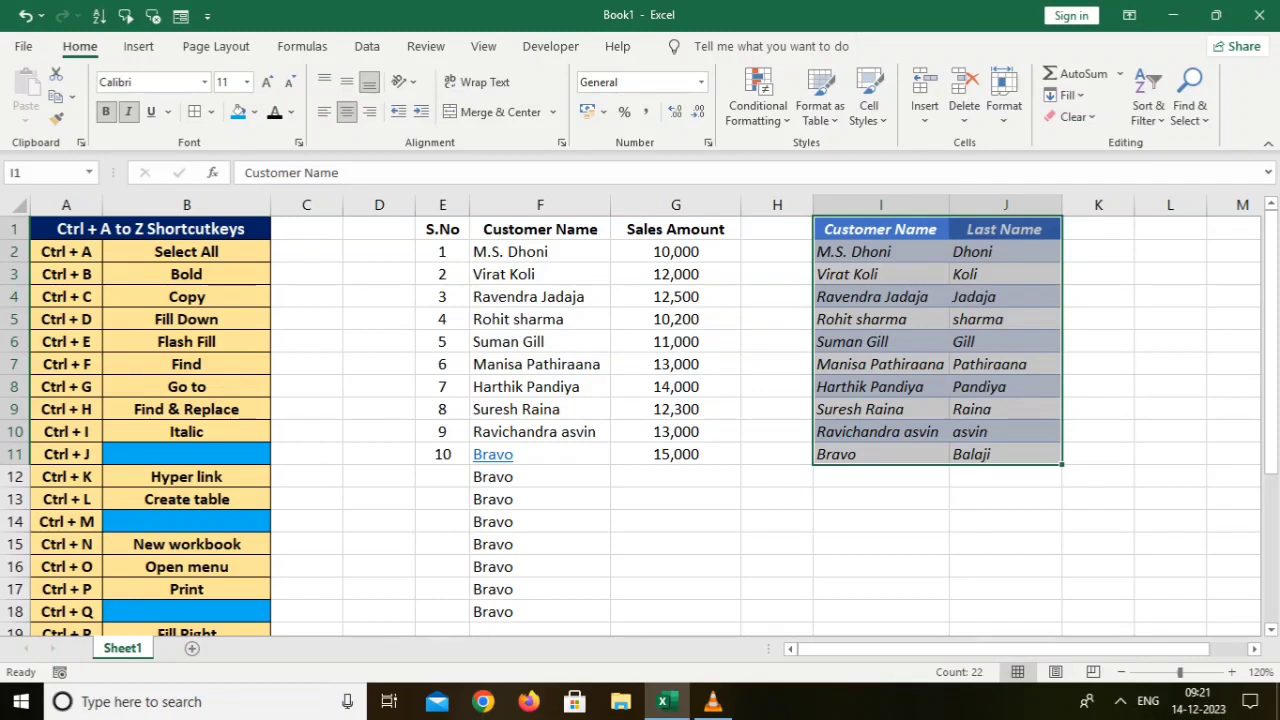
# Create a new blank workbook and close it, then start closing Book1 and cancel at the save prompt
pyautogui.hotkey('ctrl', 'n')
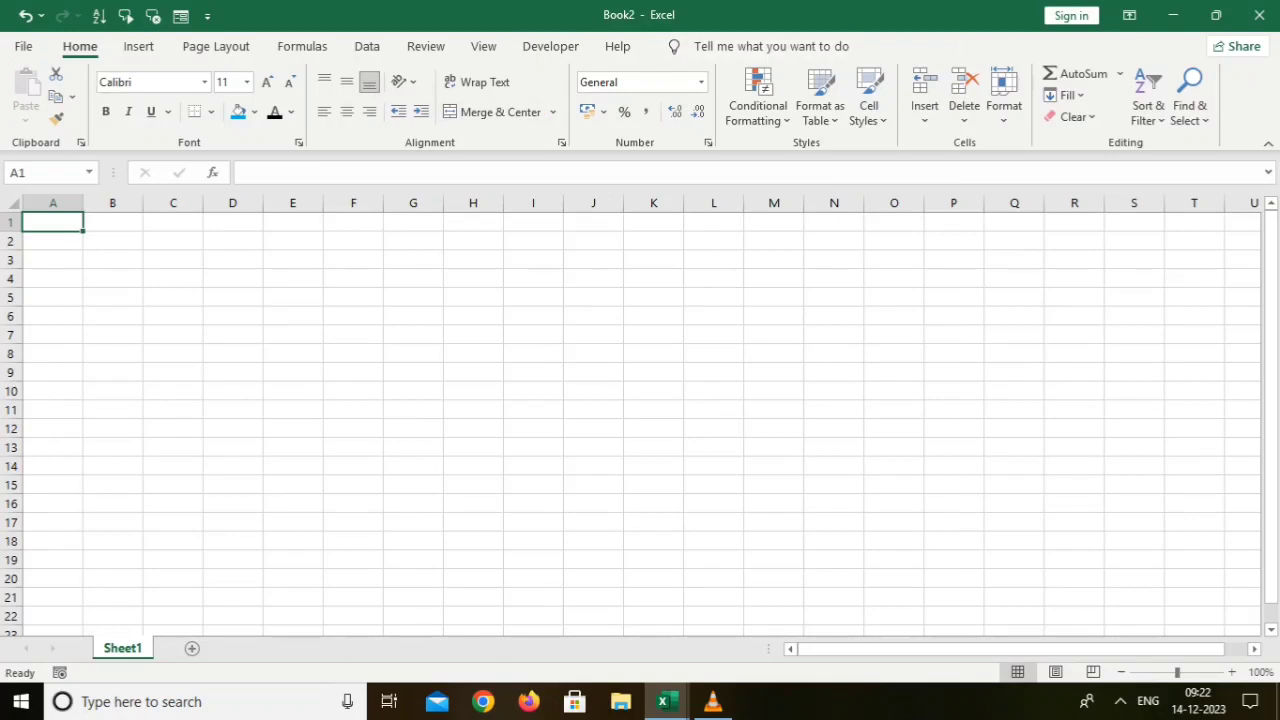
pyautogui.hotkey('ctrl', 'w')
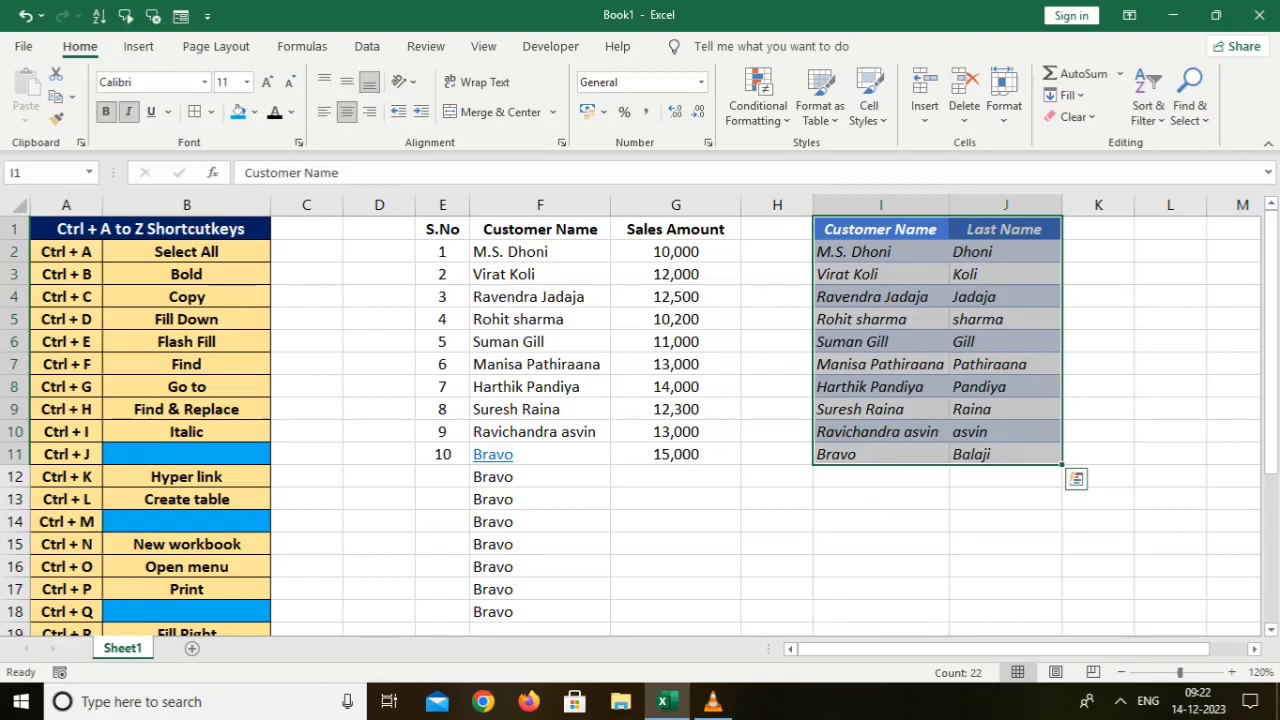
pyautogui.hotkey('ctrl', 'w')
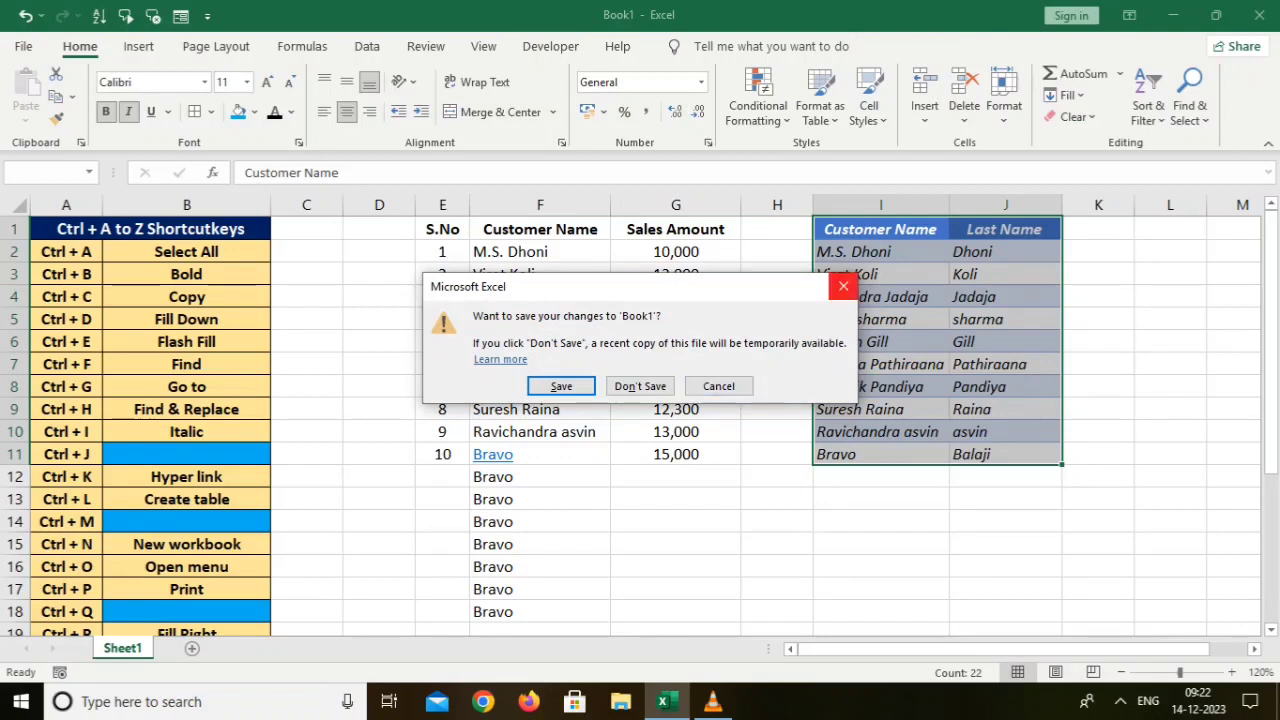
pyautogui.click(843, 286)
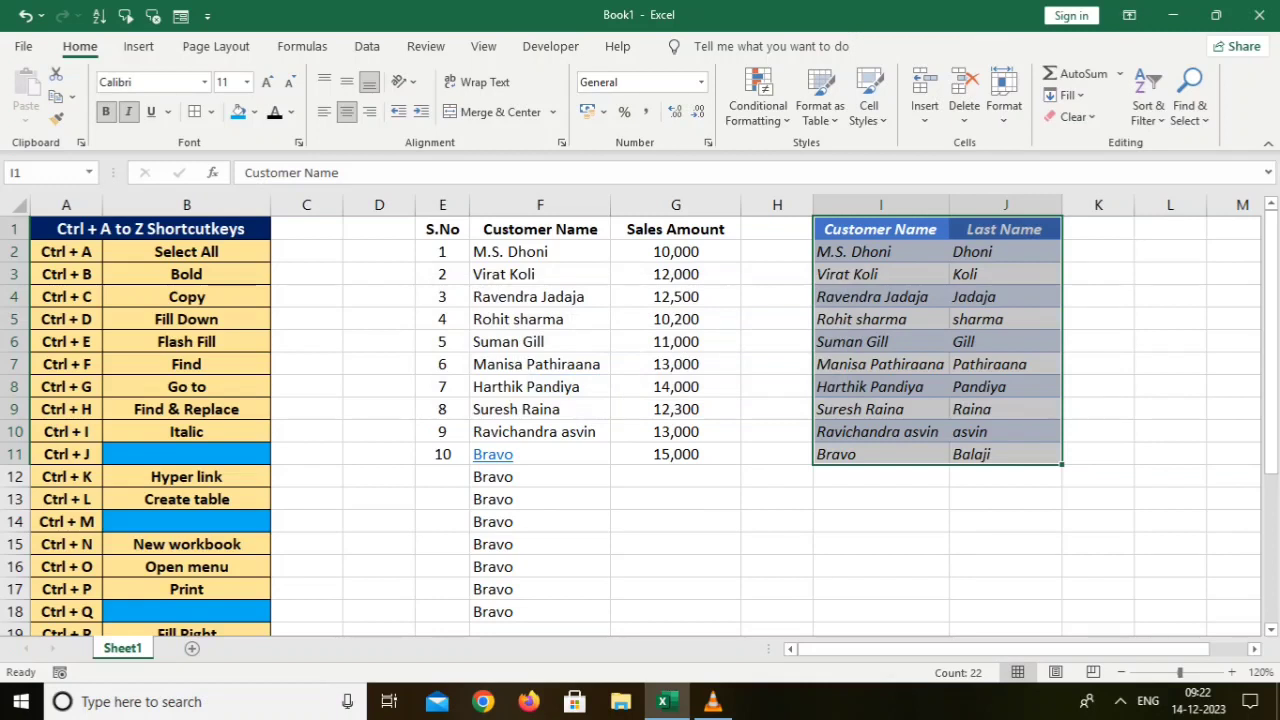
# View the Open page and the print preview of the workbook, returning to the sheet after each
pyautogui.scroll(-1, 630, 426)
pyautogui.scroll(-1, 630, 426)
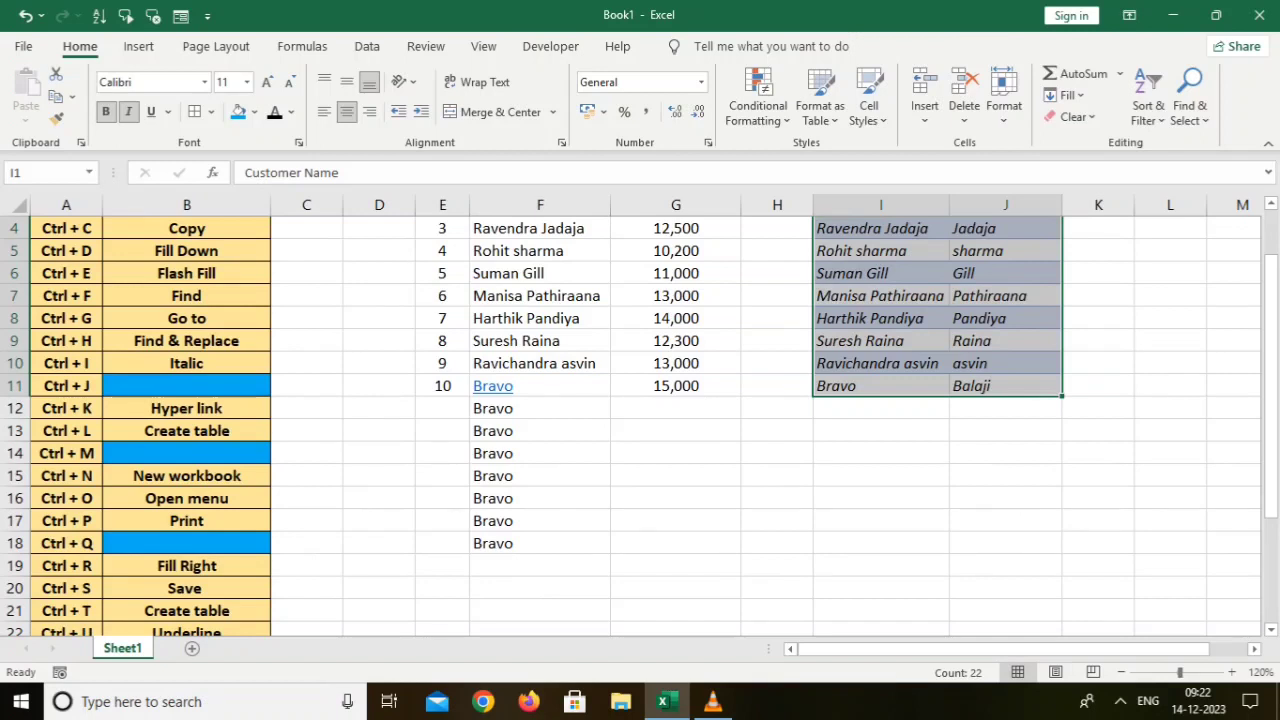
pyautogui.hotkey('ctrl', 'o')
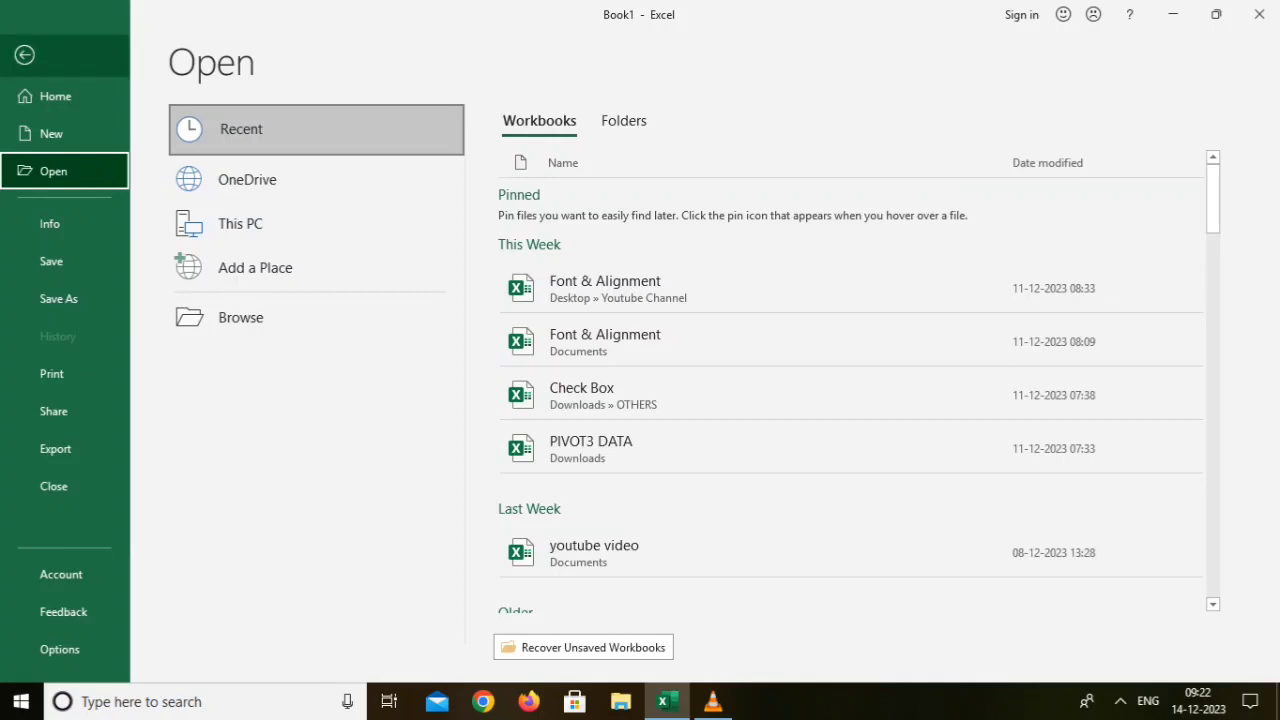
pyautogui.press('Escape')
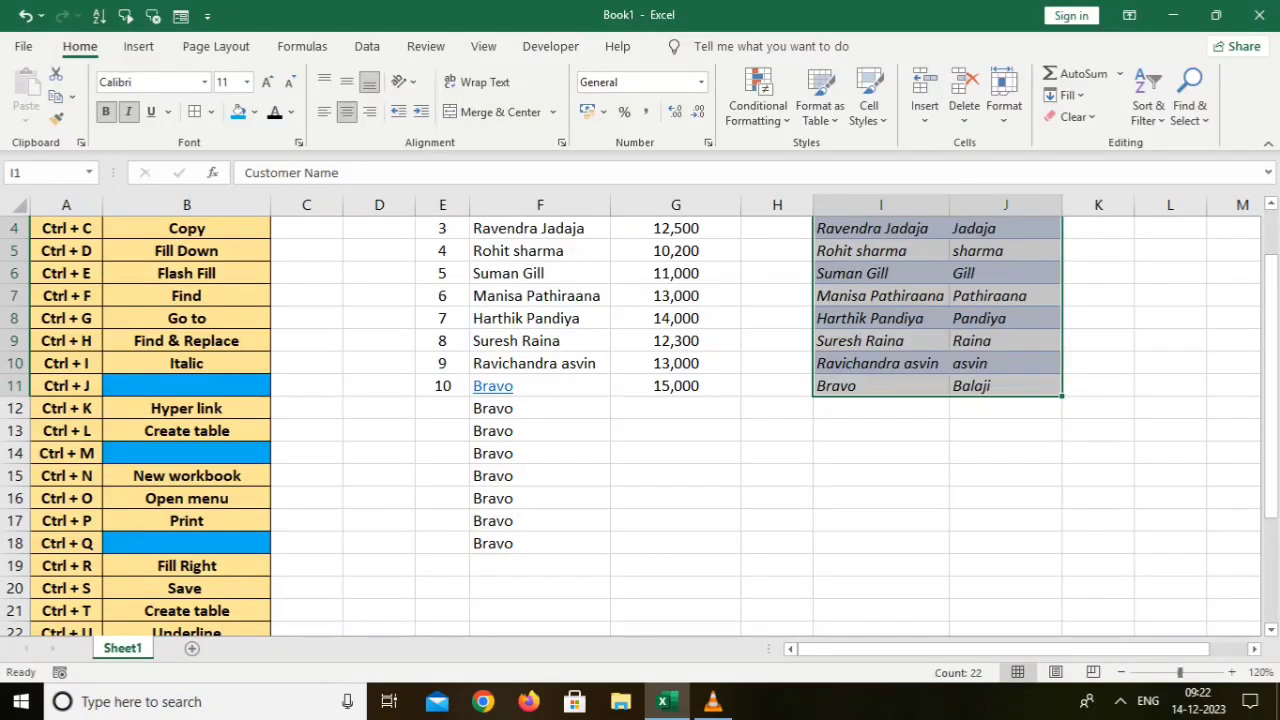
pyautogui.hotkey('ctrl', 'p')
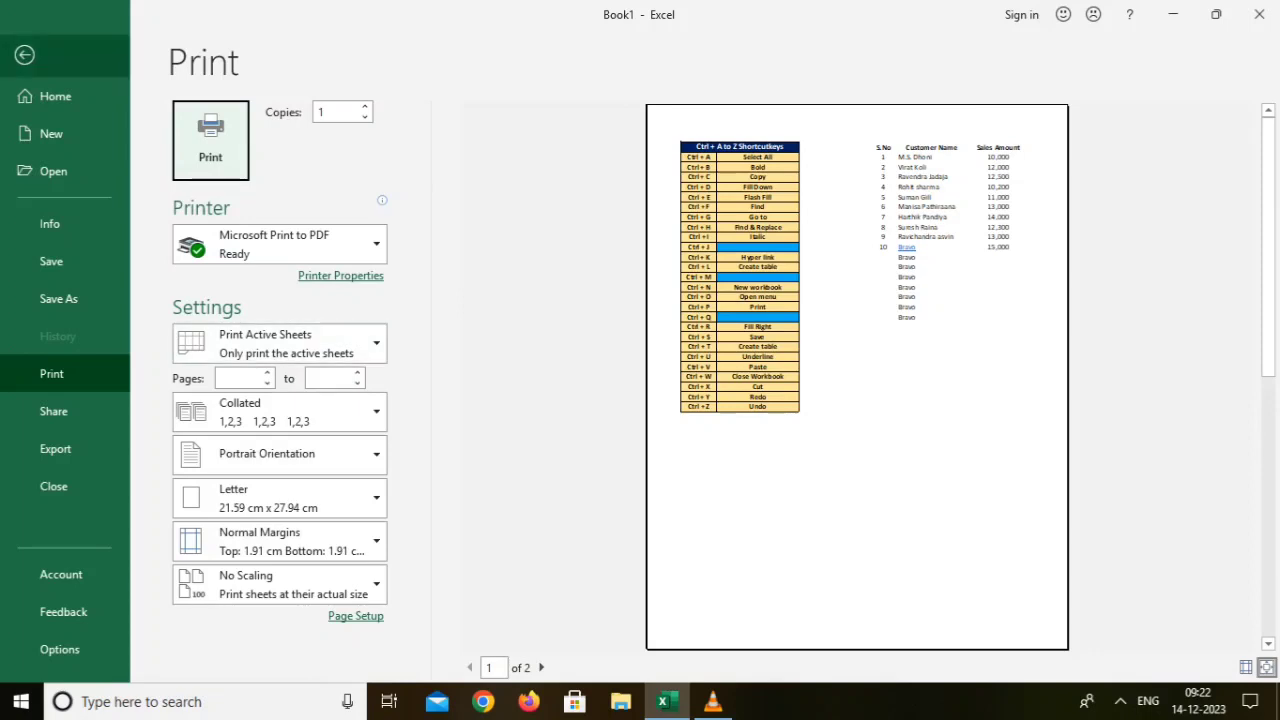
pyautogui.click(24, 54)
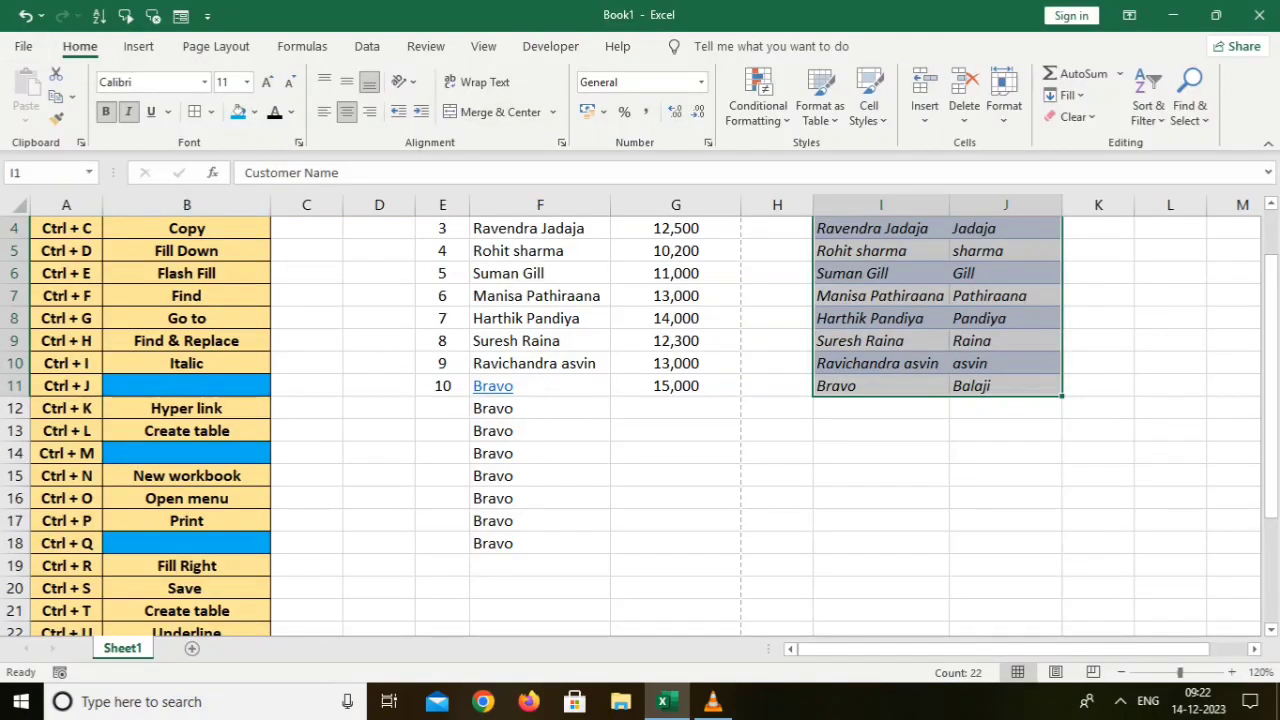
# Fill the value of cell F13 to the right across G13:K13
pyautogui.click(540, 431)
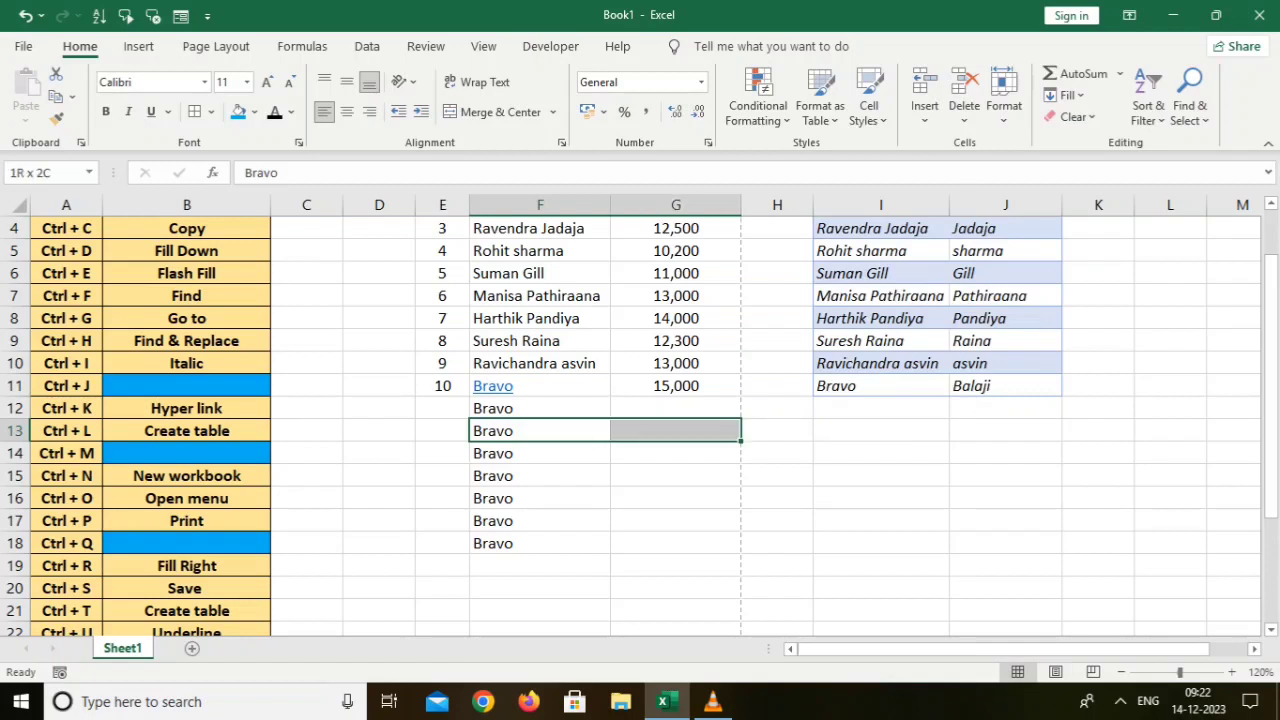
pyautogui.hotkey('shift', 'Right')
pyautogui.hotkey('shift', 'Right')
pyautogui.hotkey('shift', 'Right')
pyautogui.hotkey('shift', 'Right')
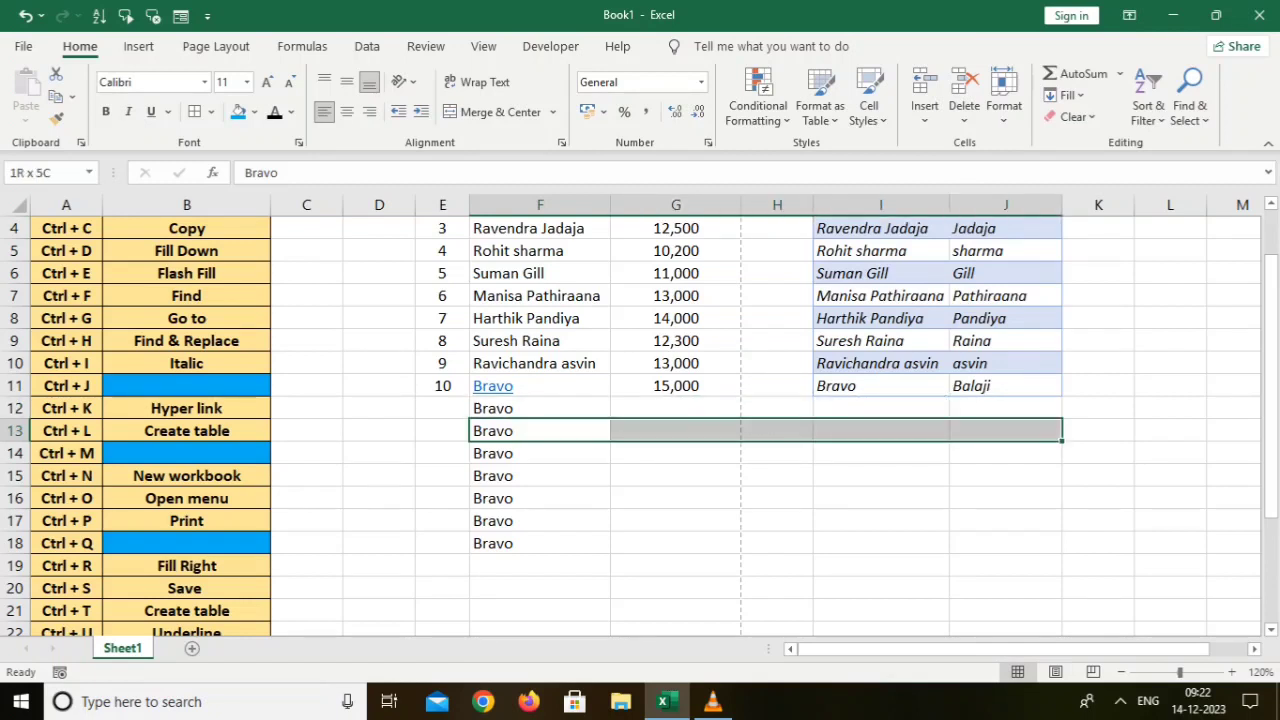
pyautogui.hotkey('shift', 'Right')
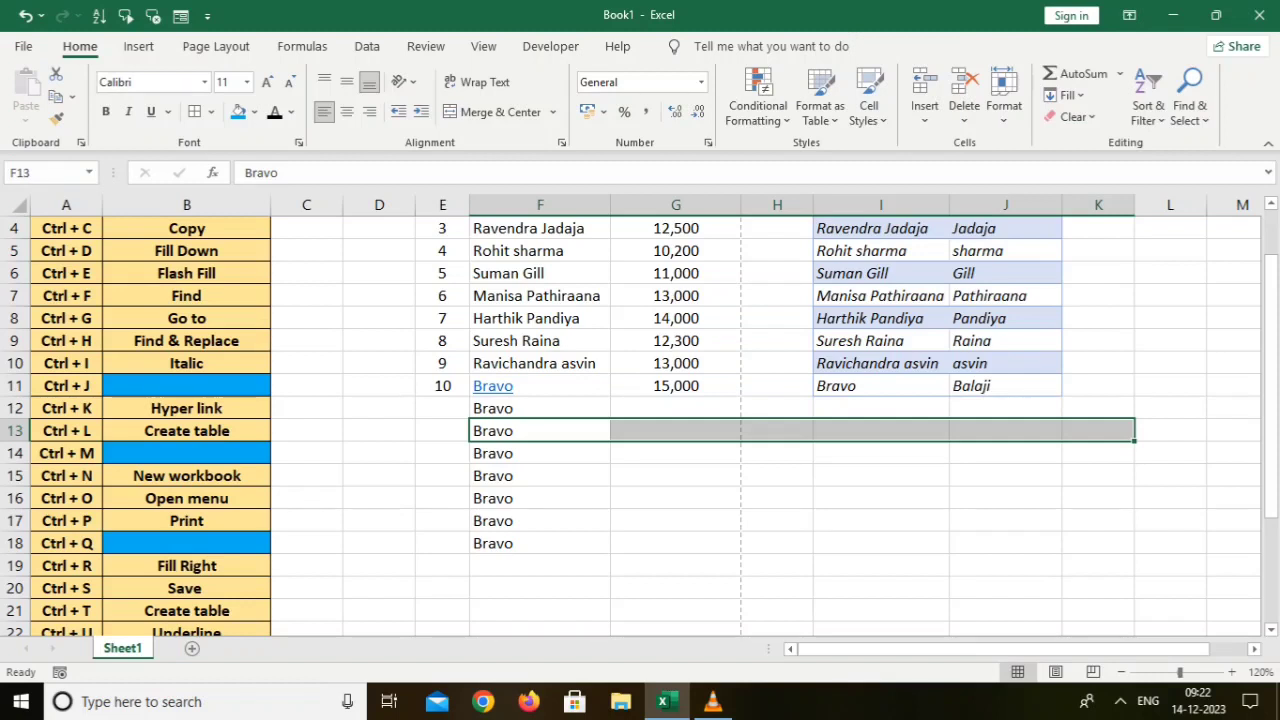
pyautogui.hotkey('ctrl', 'r')
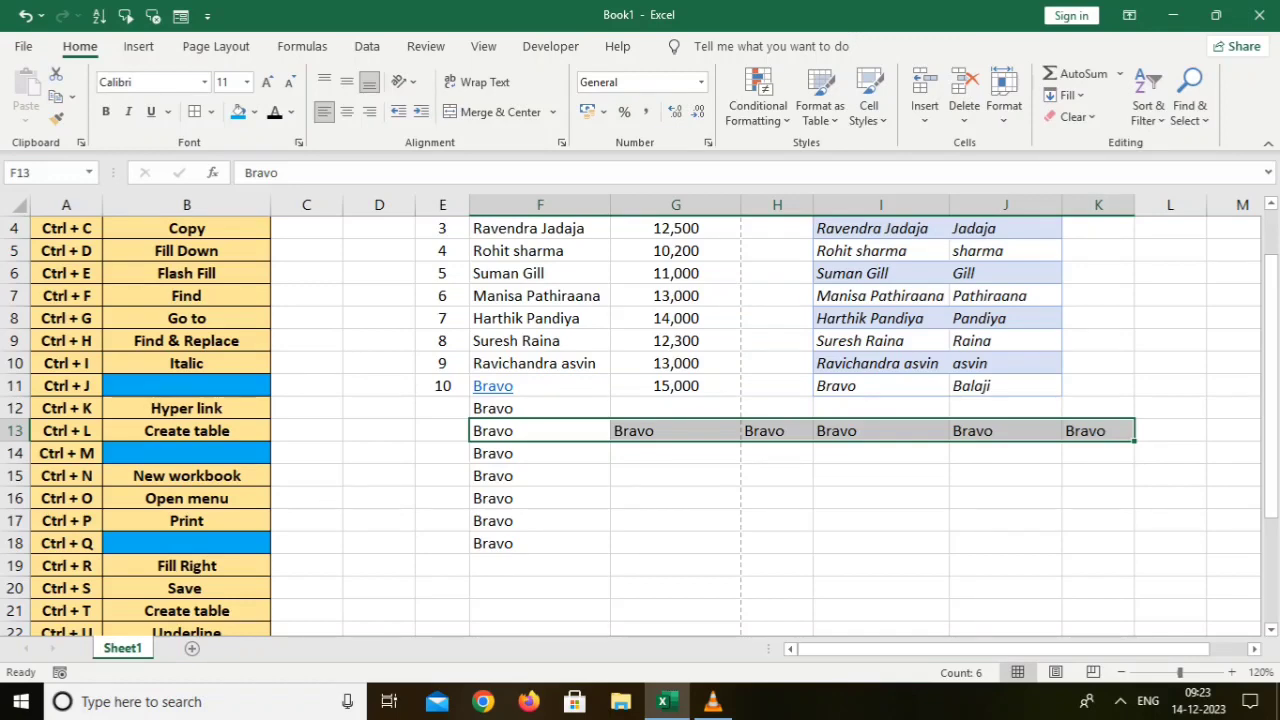
# View the Save As page for the workbook and return to the sheet without saving
pyautogui.scroll(1, 640, 420)
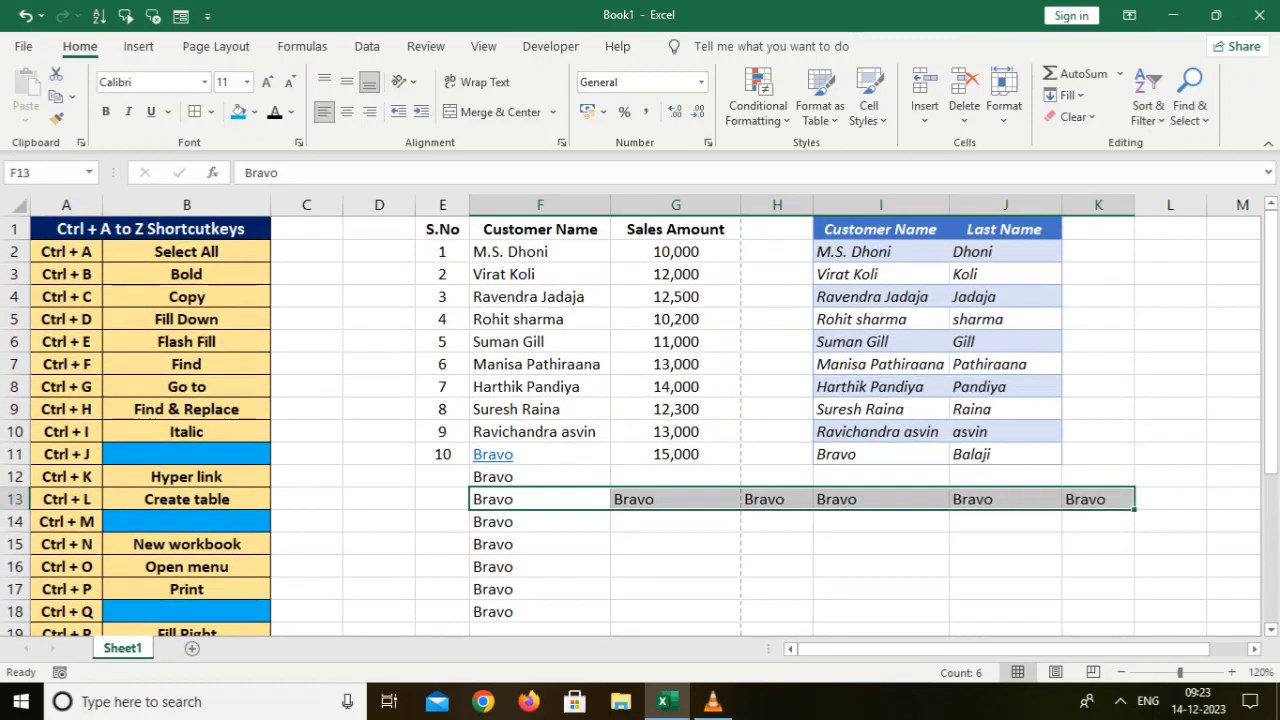
pyautogui.hotkey('ctrl', 's')
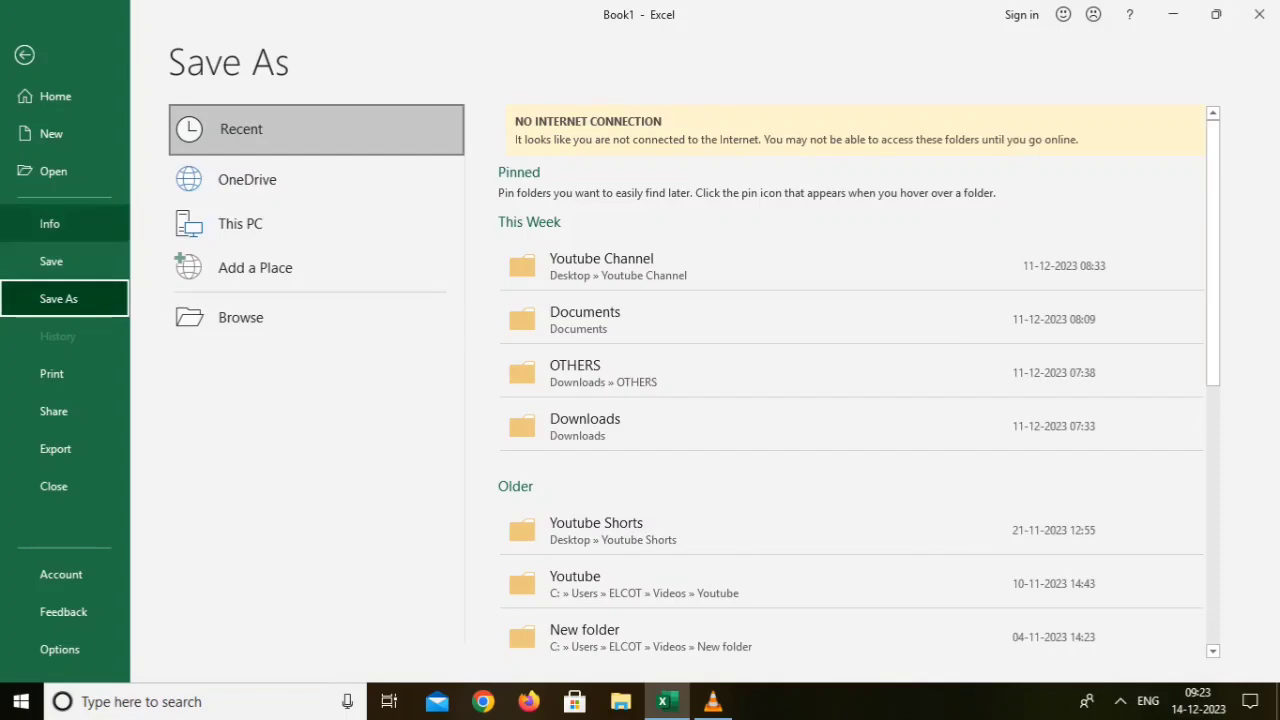
pyautogui.click(24, 55)
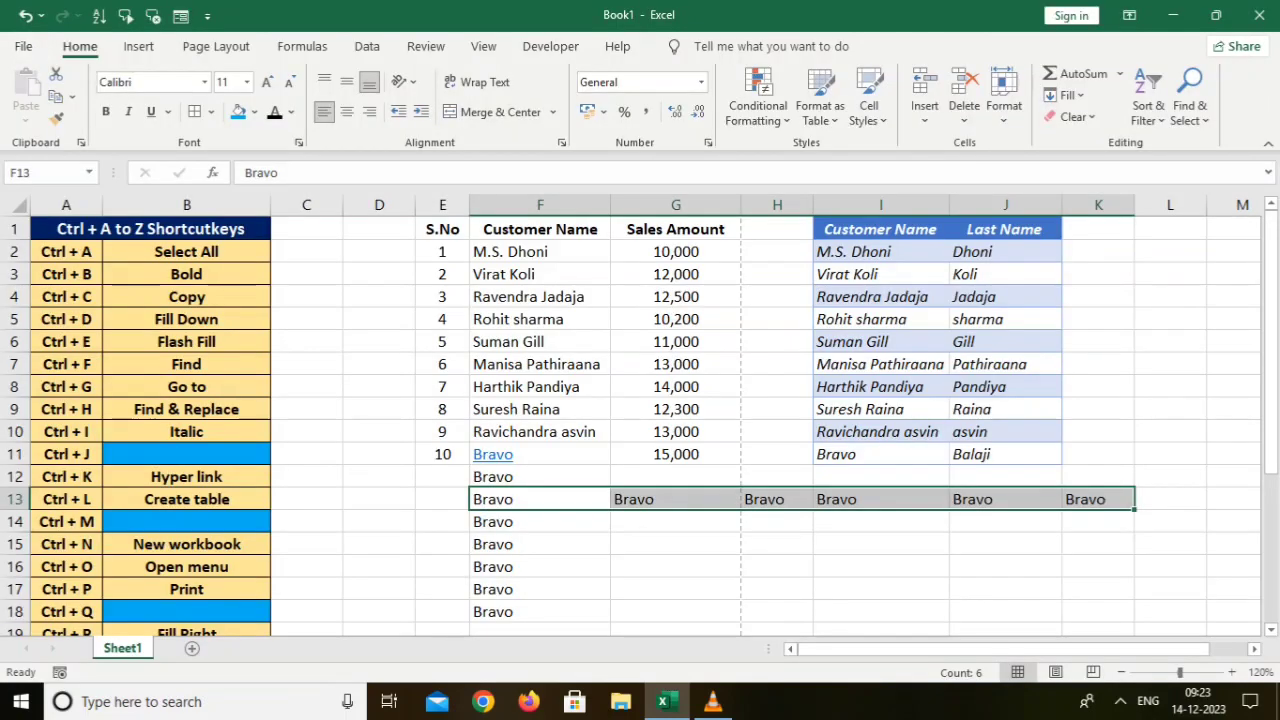
pyautogui.scroll(-2, 640, 420)
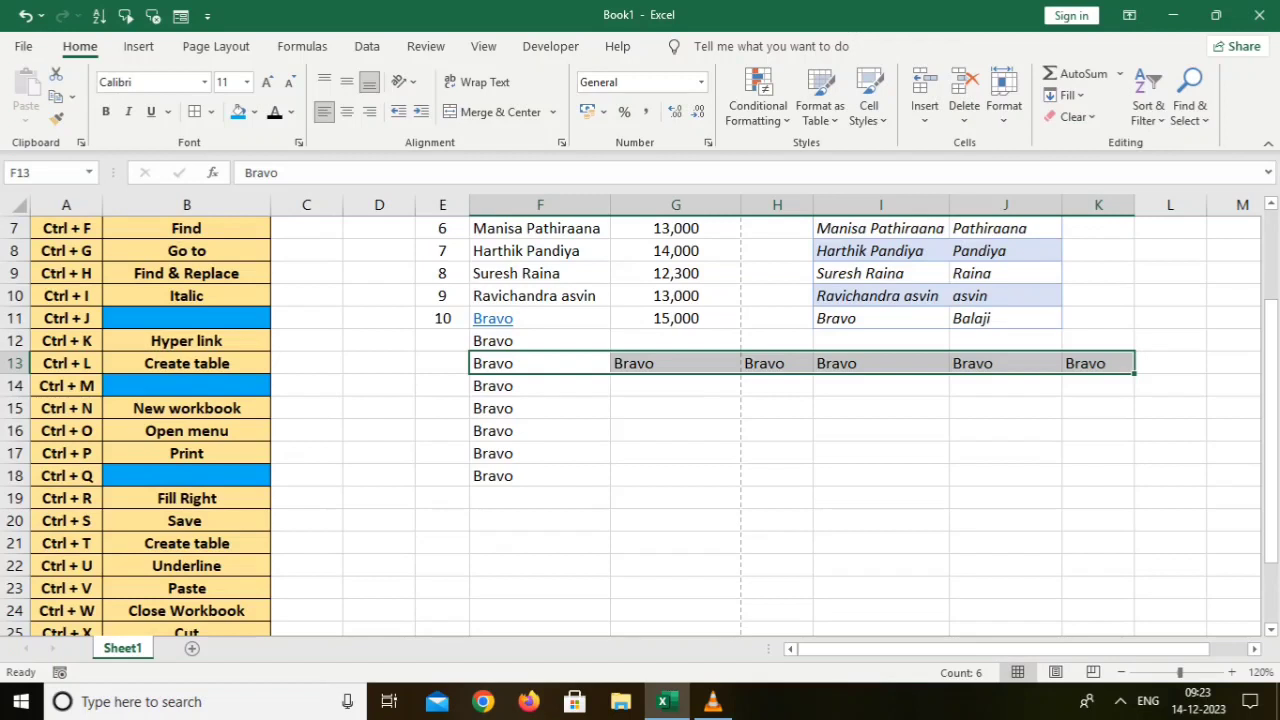
pyautogui.scroll(2, 640, 420)
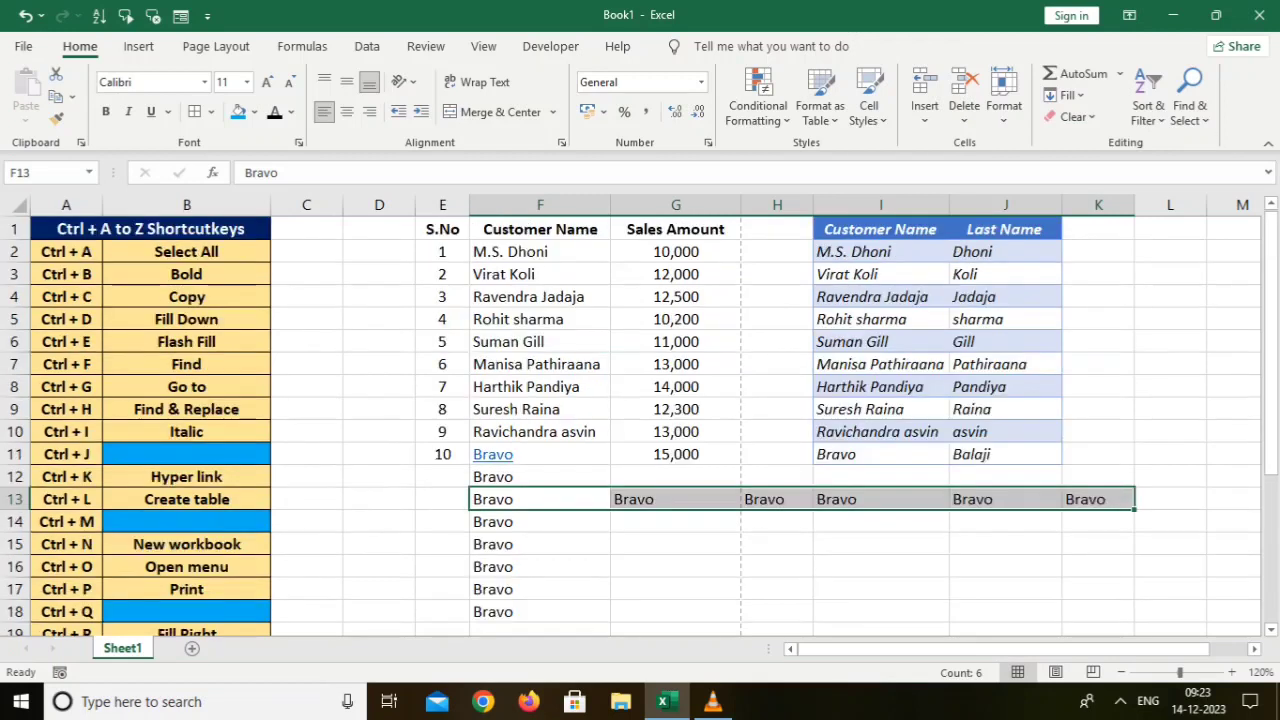
# Create a table with headers from the customer sales range E1:G11
pyautogui.moveTo(442, 229); pyautogui.dragTo(680, 454)
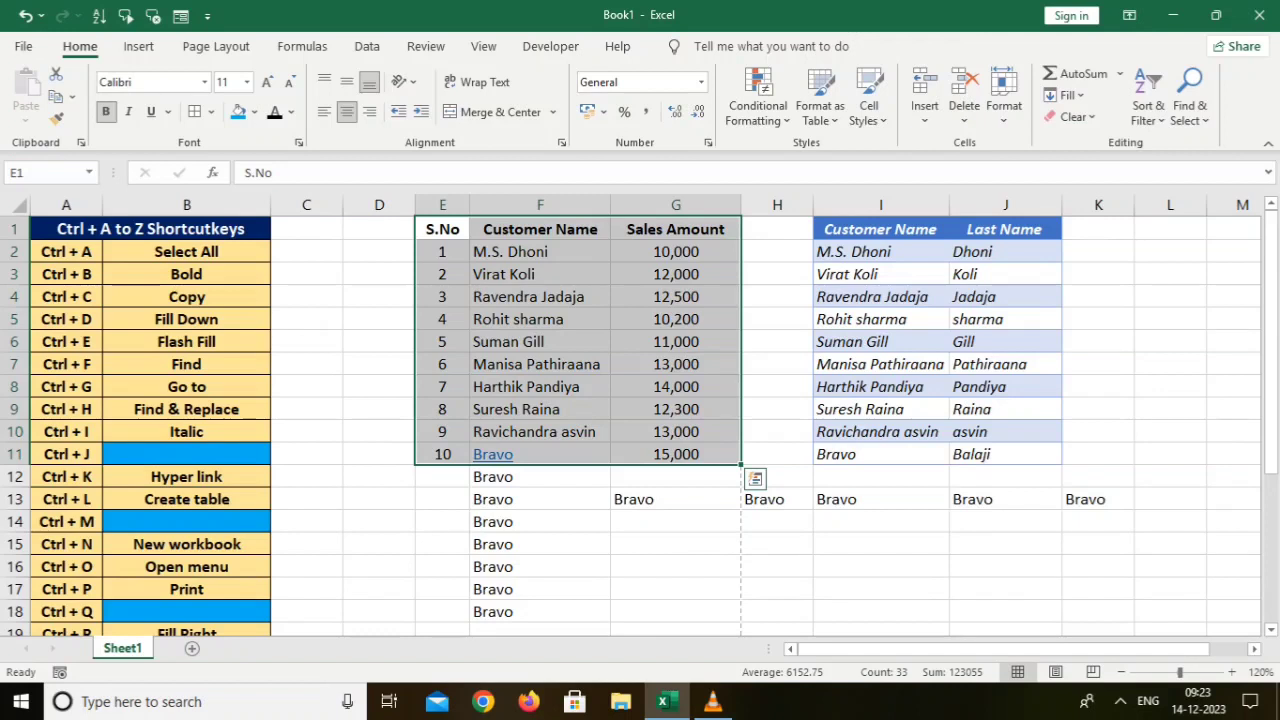
pyautogui.hotkey('ctrl', 'l')
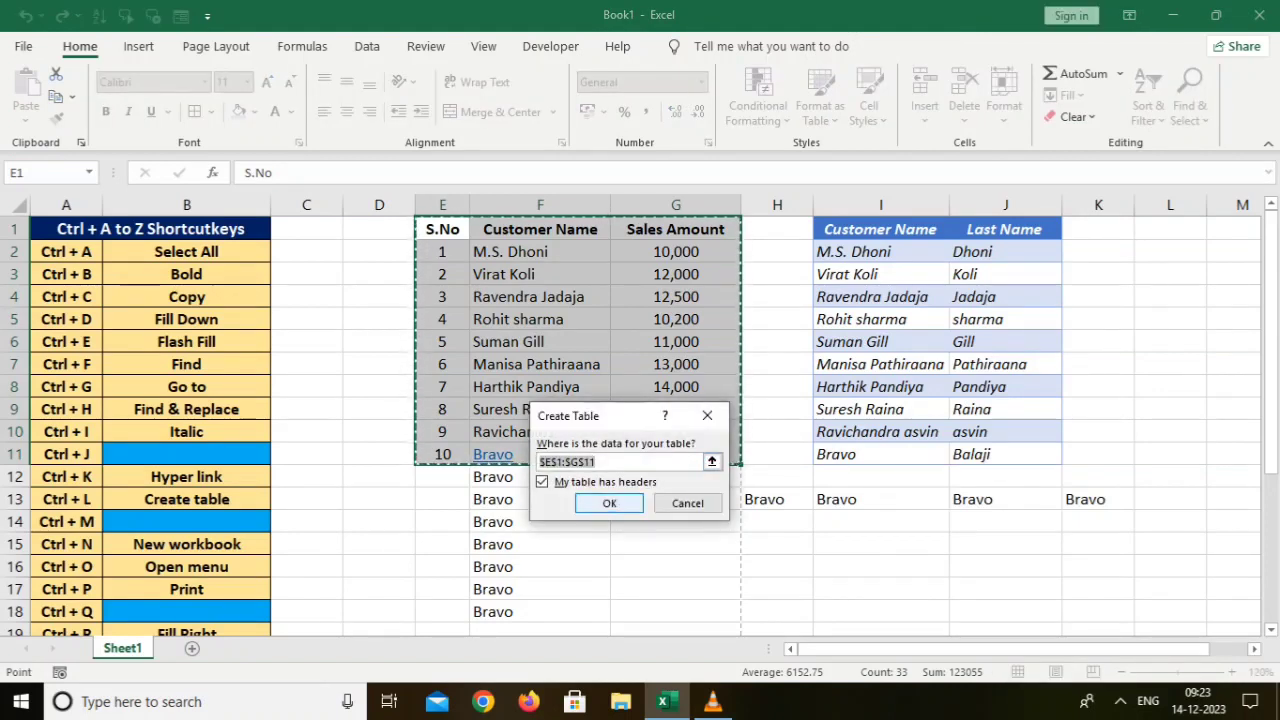
pyautogui.press('Return')
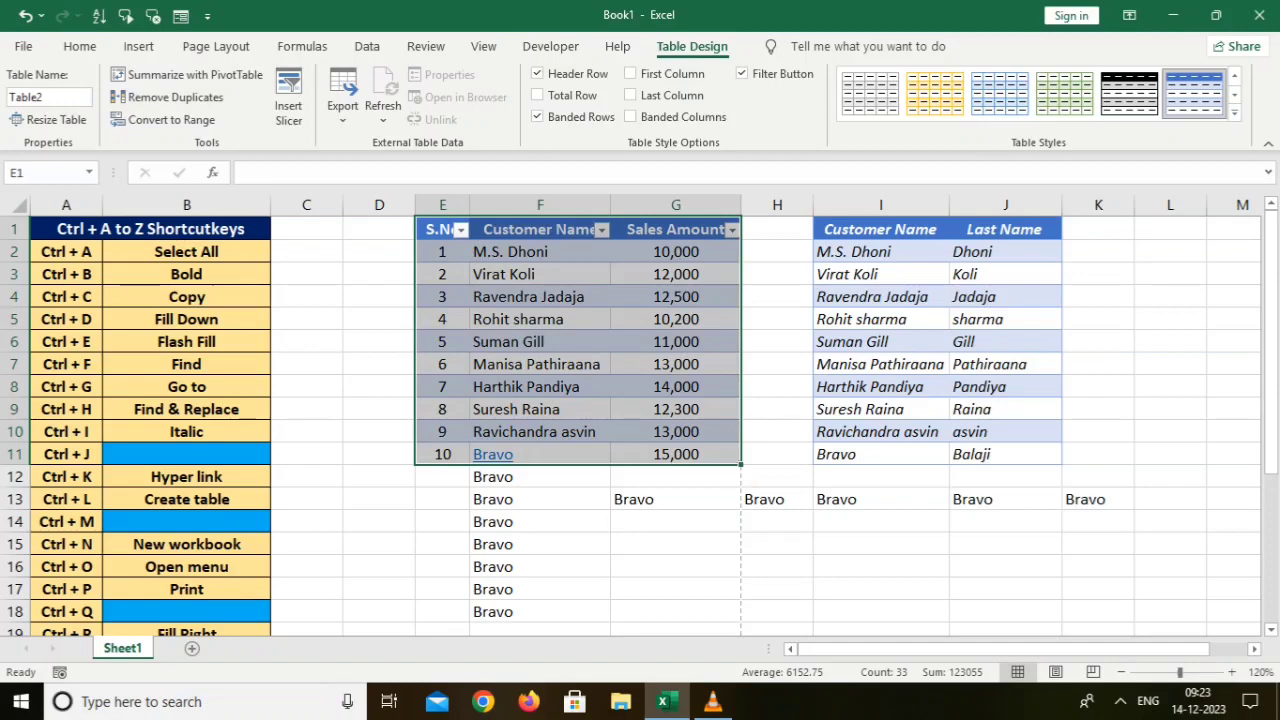
# Underline the Bravo entries in cells F12:F18
pyautogui.scroll(-2, 640, 427)
pyautogui.scroll(-2, 640, 427)
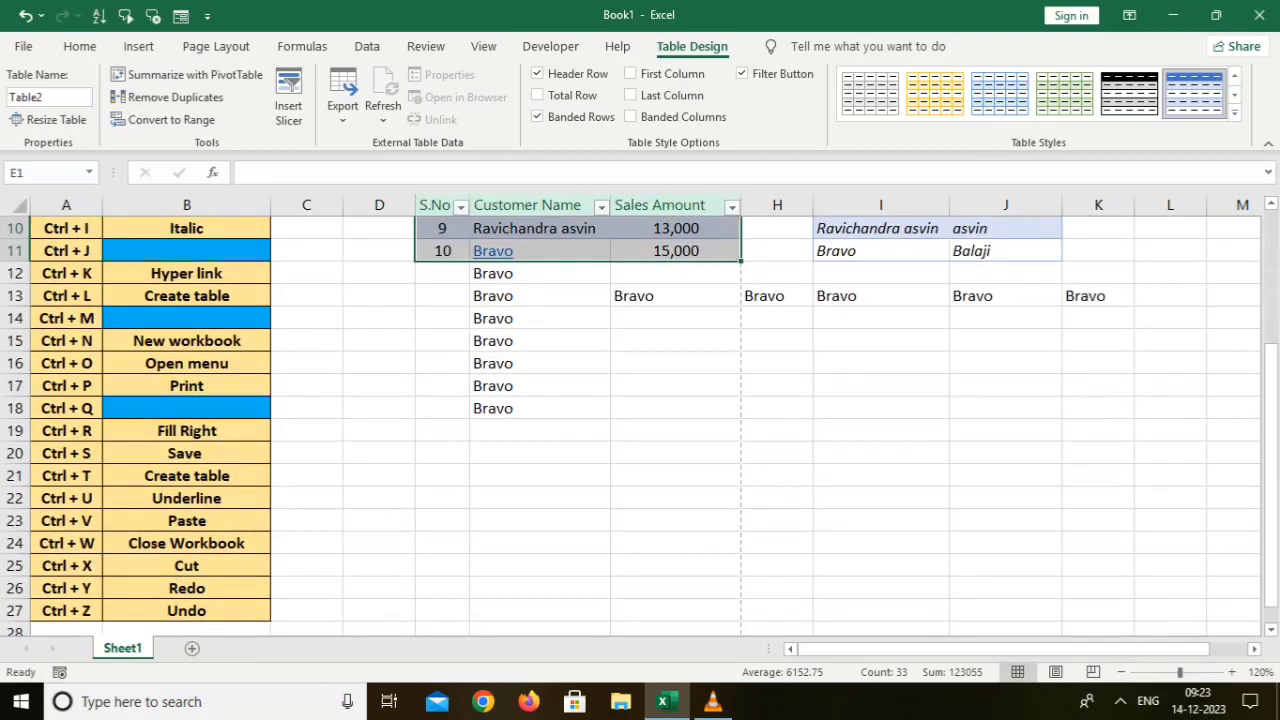
pyautogui.scroll(2, 640, 427)
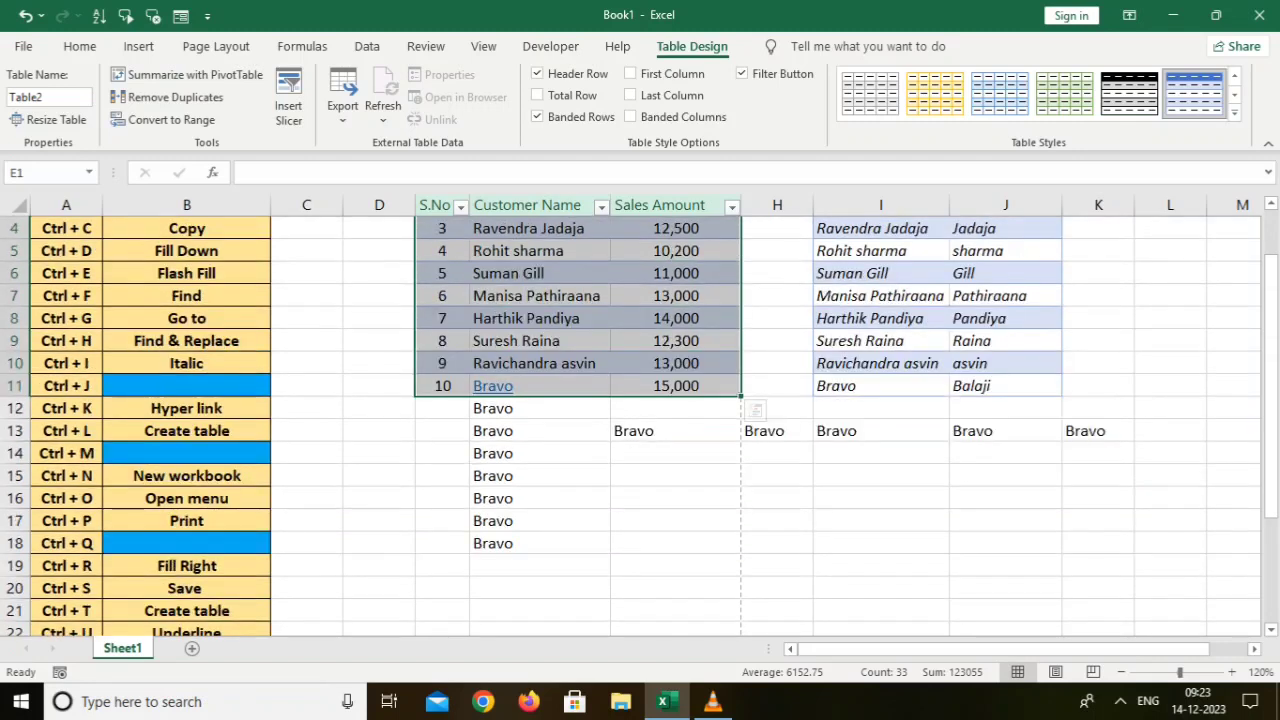
pyautogui.moveTo(540, 408); pyautogui.dragTo(540, 543)
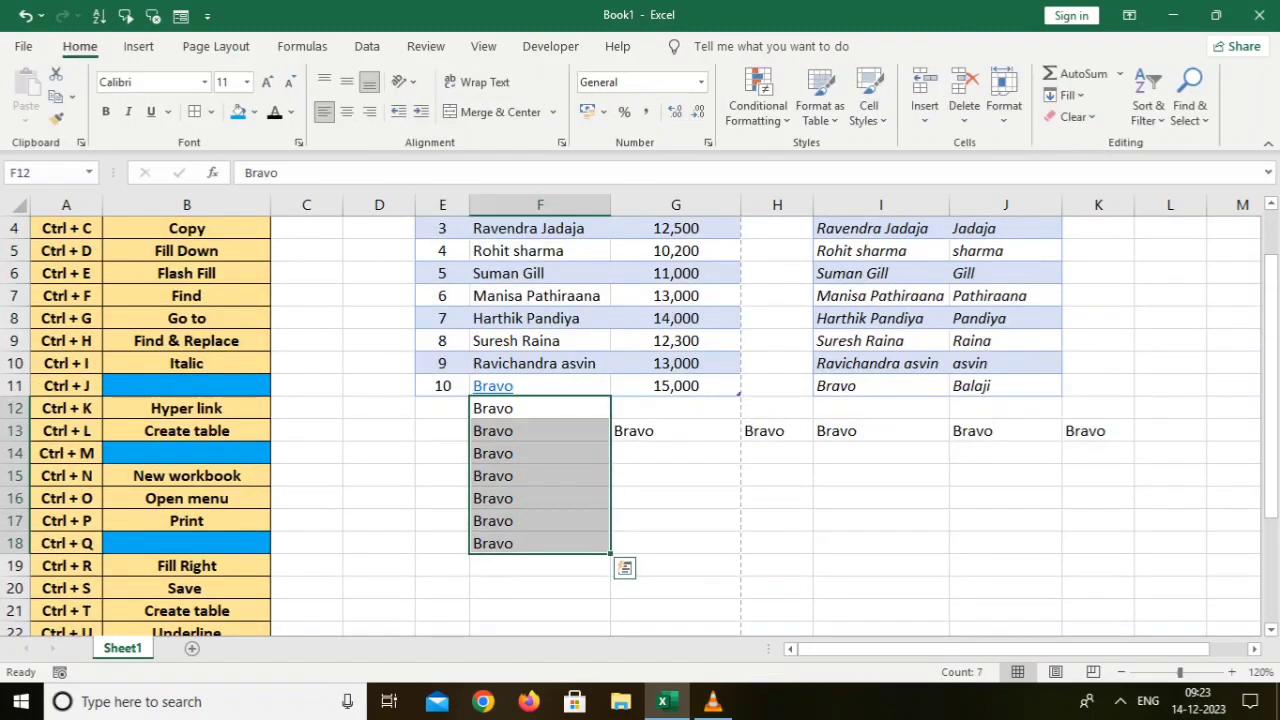
pyautogui.hotkey('ctrl', 'u')
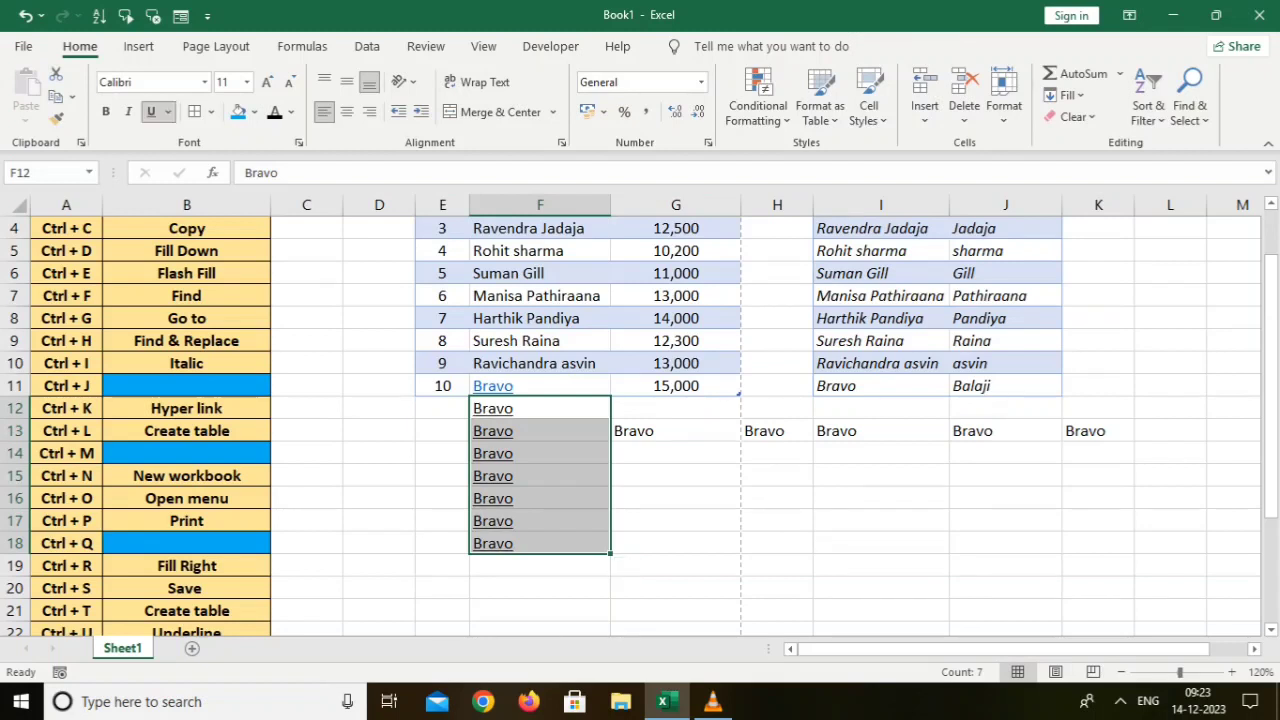
# Cut the underlined cells F12:F18 and paste them at I18, and undo and redo that move once
pyautogui.scroll(-2, 640, 425)
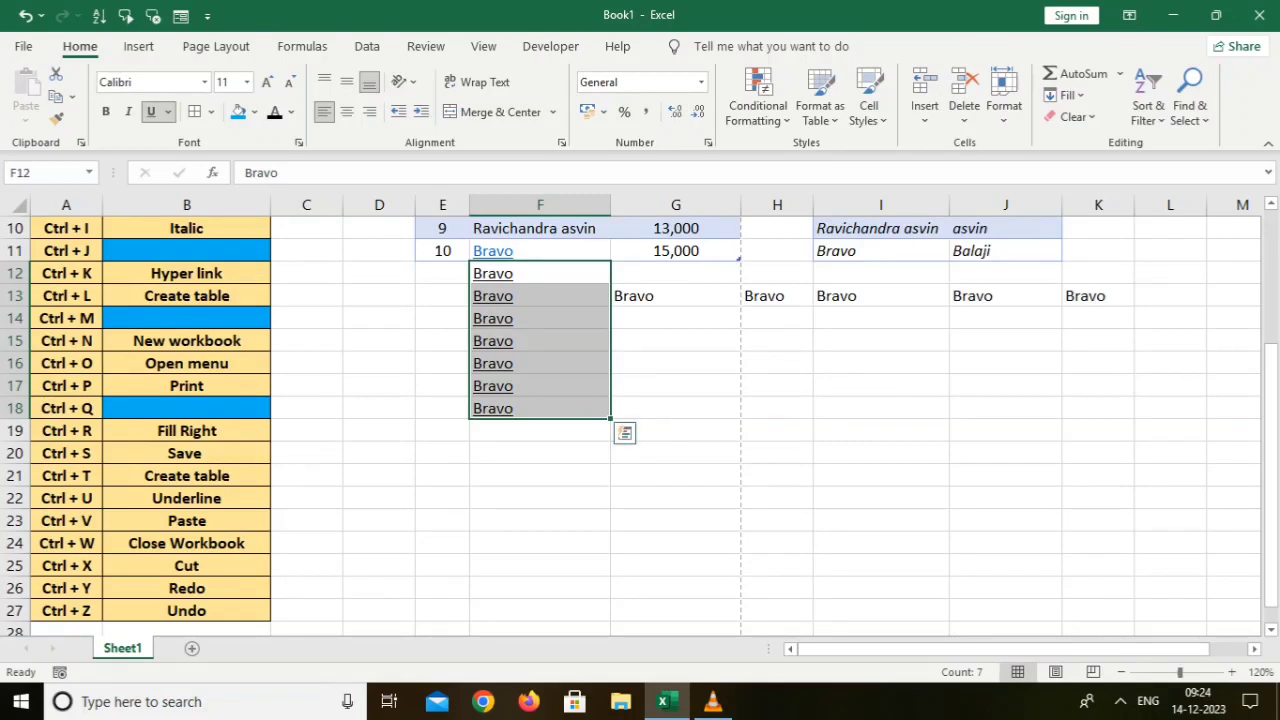
pyautogui.hotkey('ctrl', 'c')
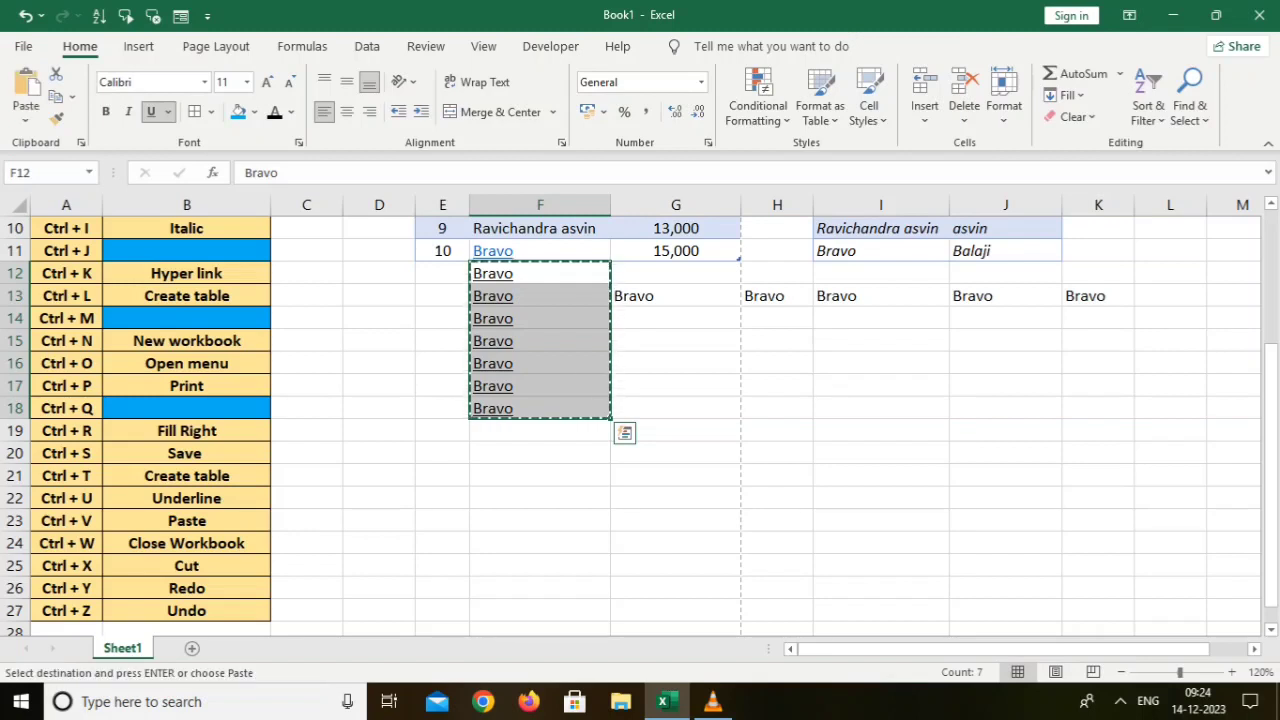
pyautogui.click(881, 408)
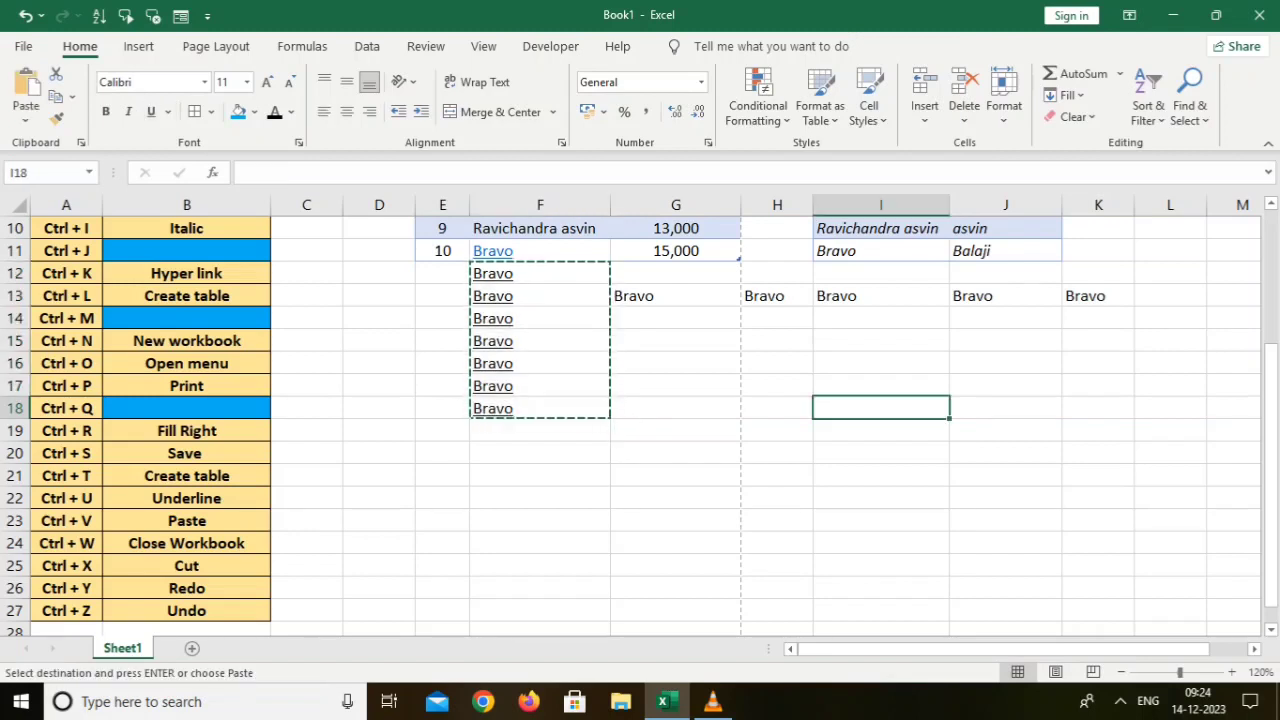
pyautogui.hotkey('ctrl', 'v')
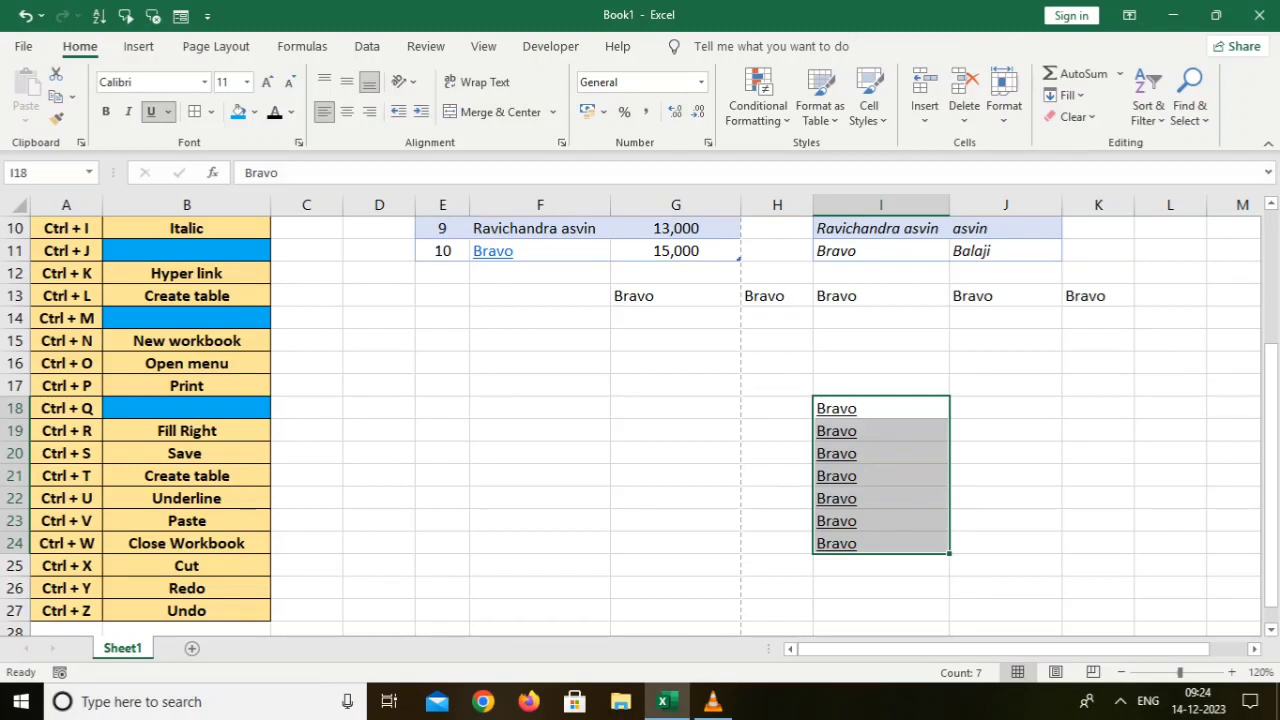
pyautogui.hotkey('ctrl', 'z')
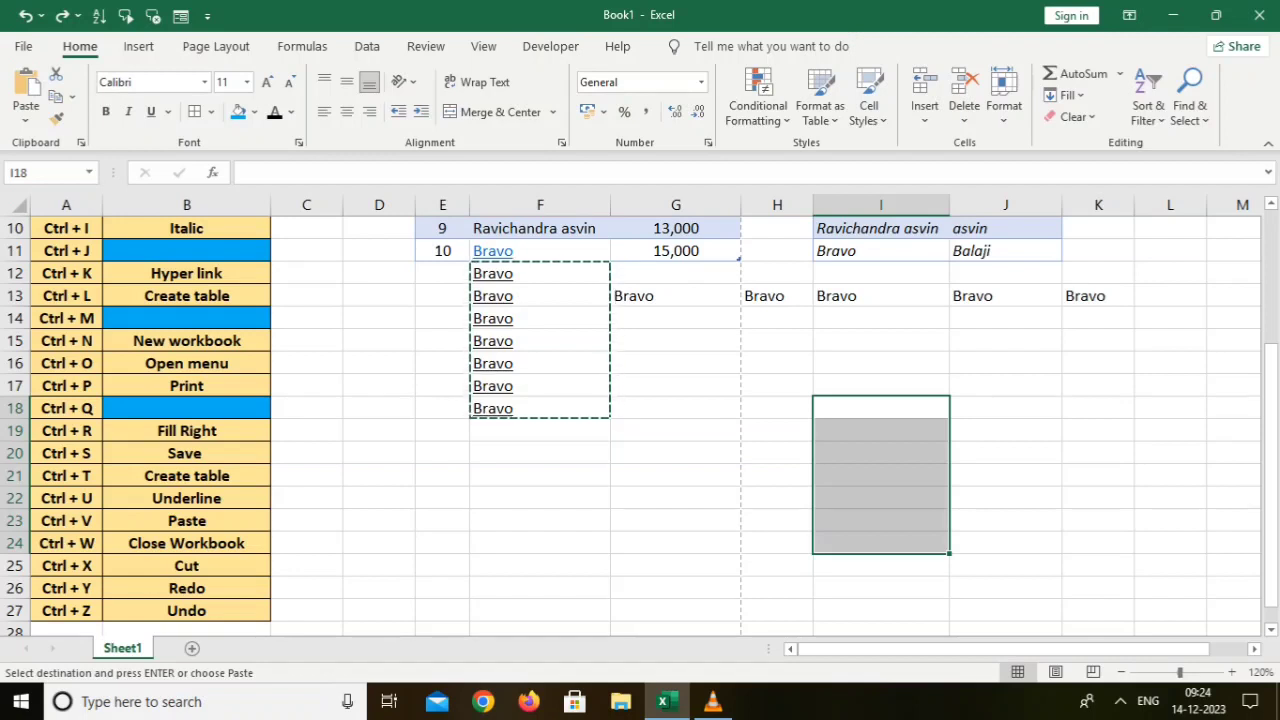
pyautogui.hotkey('ctrl', 'y')
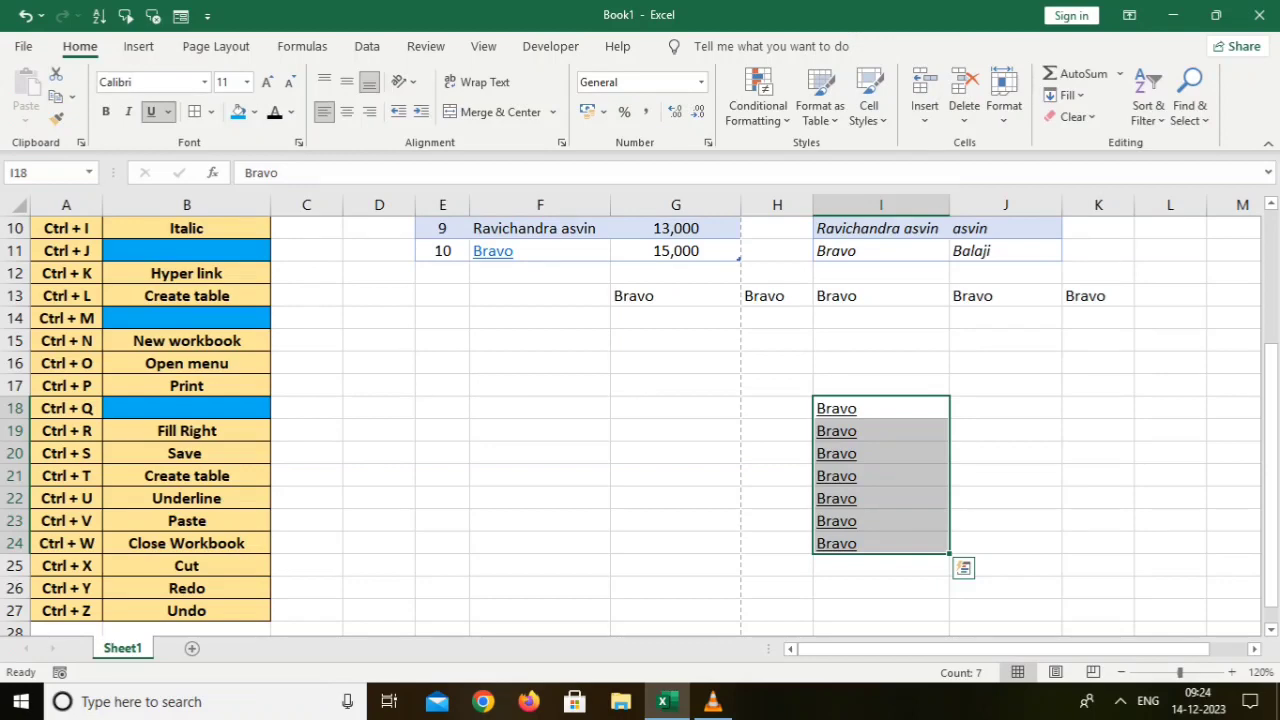
pyautogui.scroll(3, 640, 420)
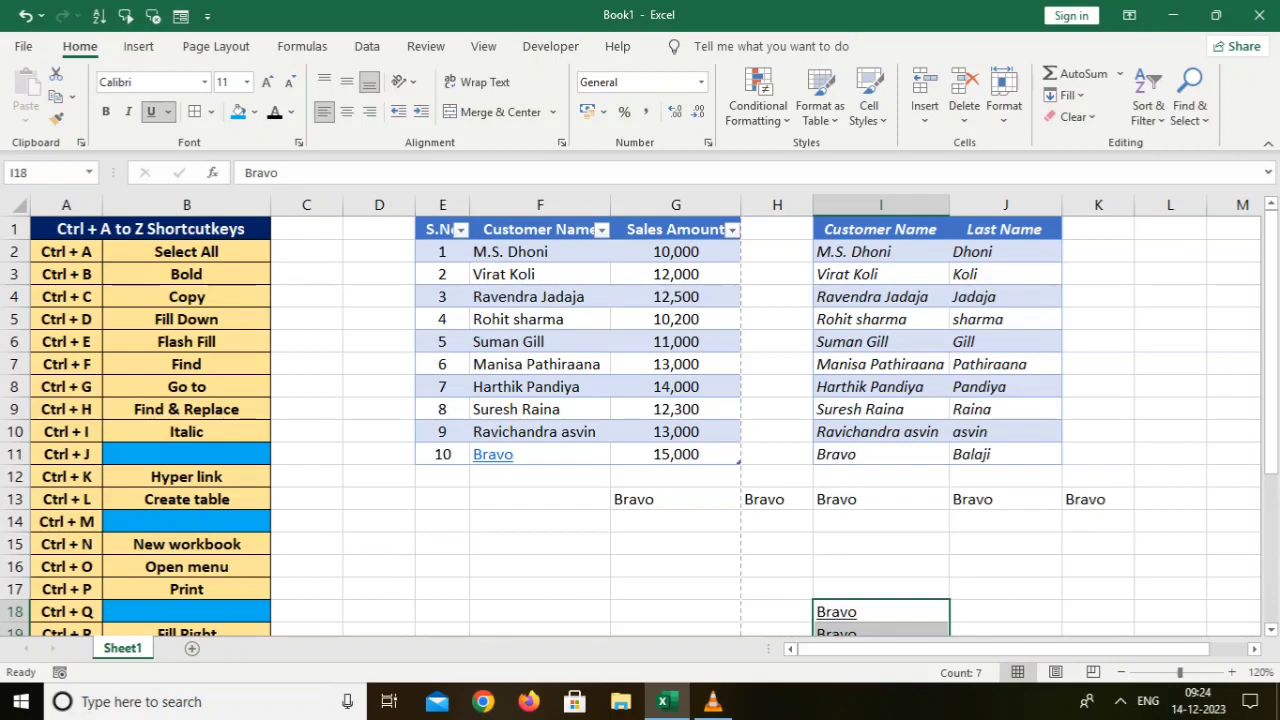
pyautogui.scroll(-3, 640, 420)
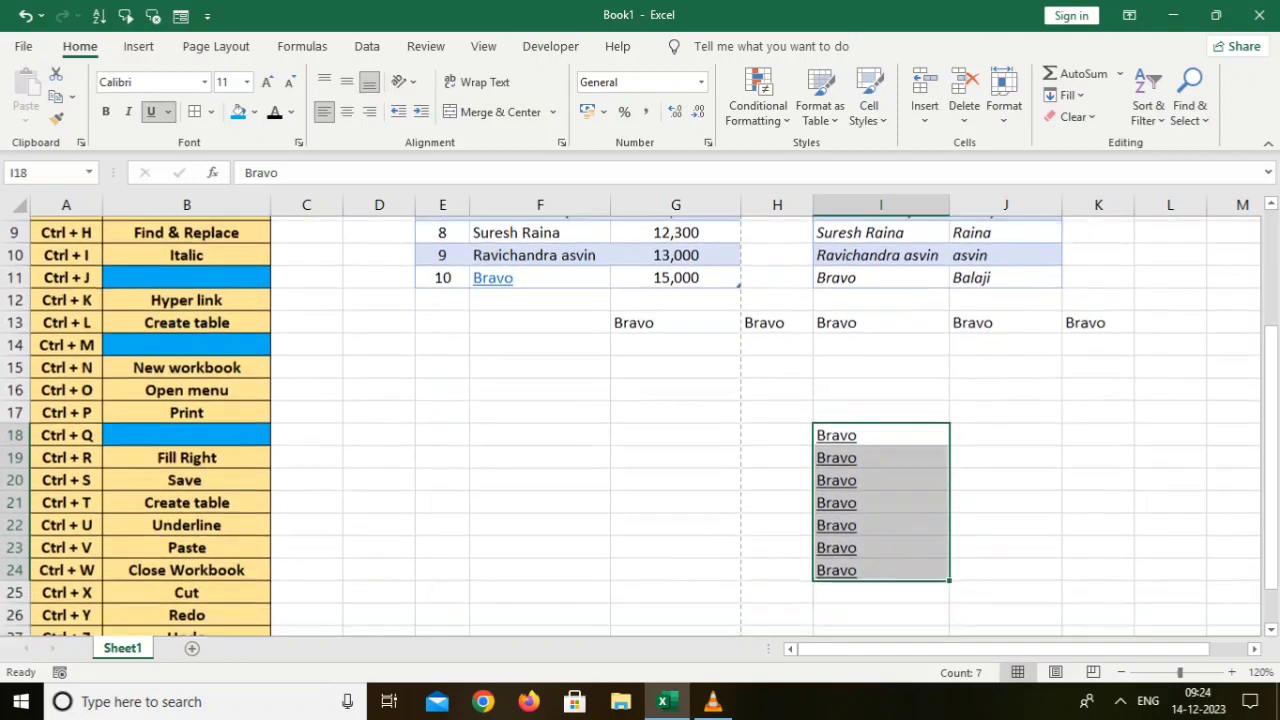
pyautogui.scroll(-3, 640, 420)
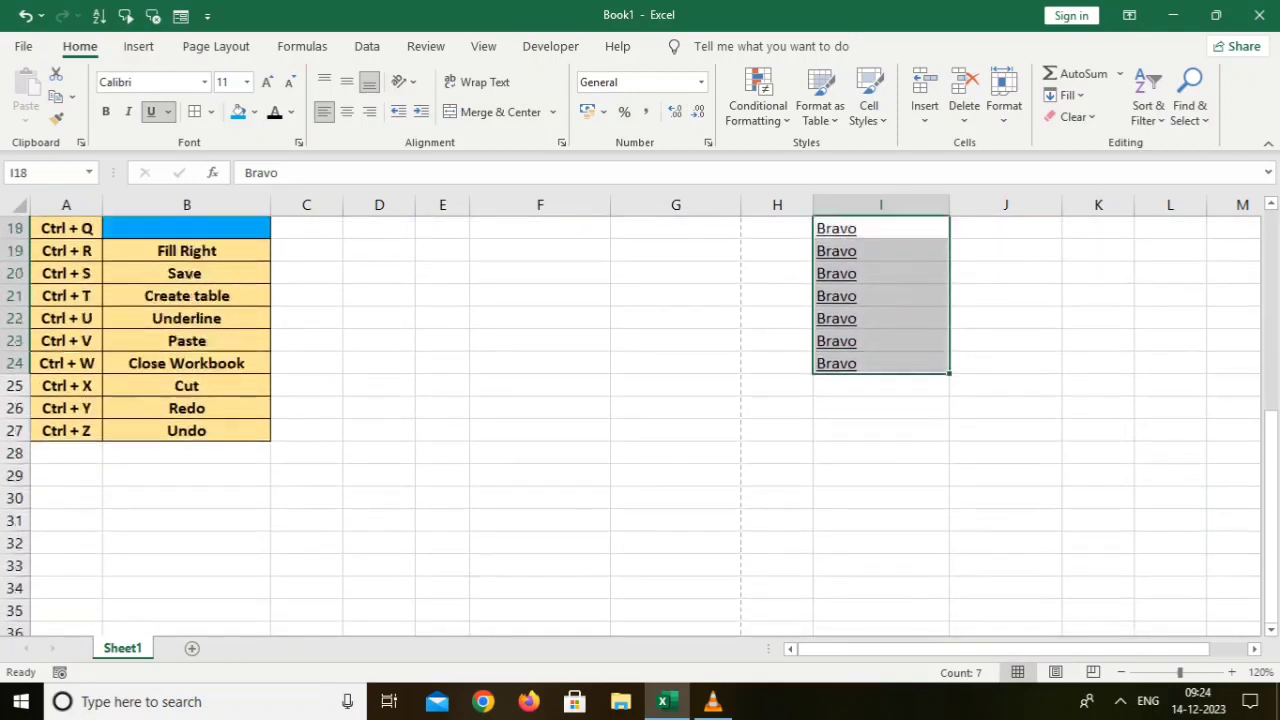
pyautogui.scroll(6, 640, 420)
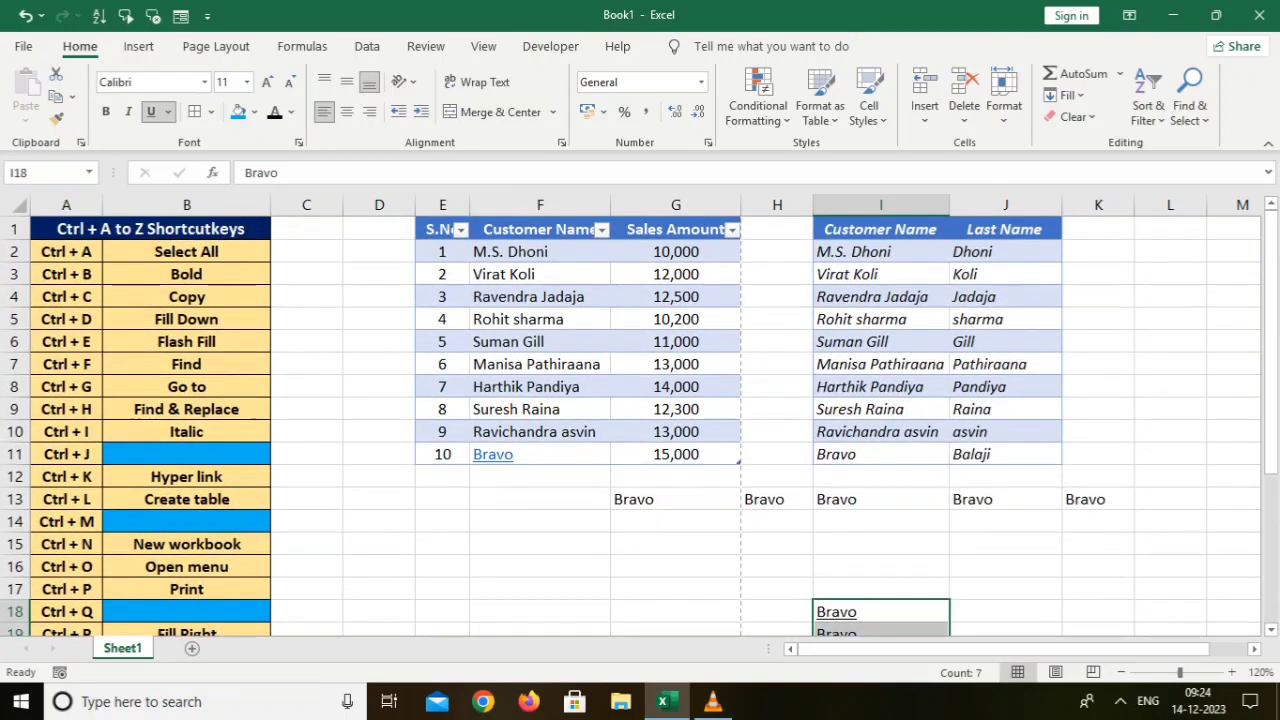